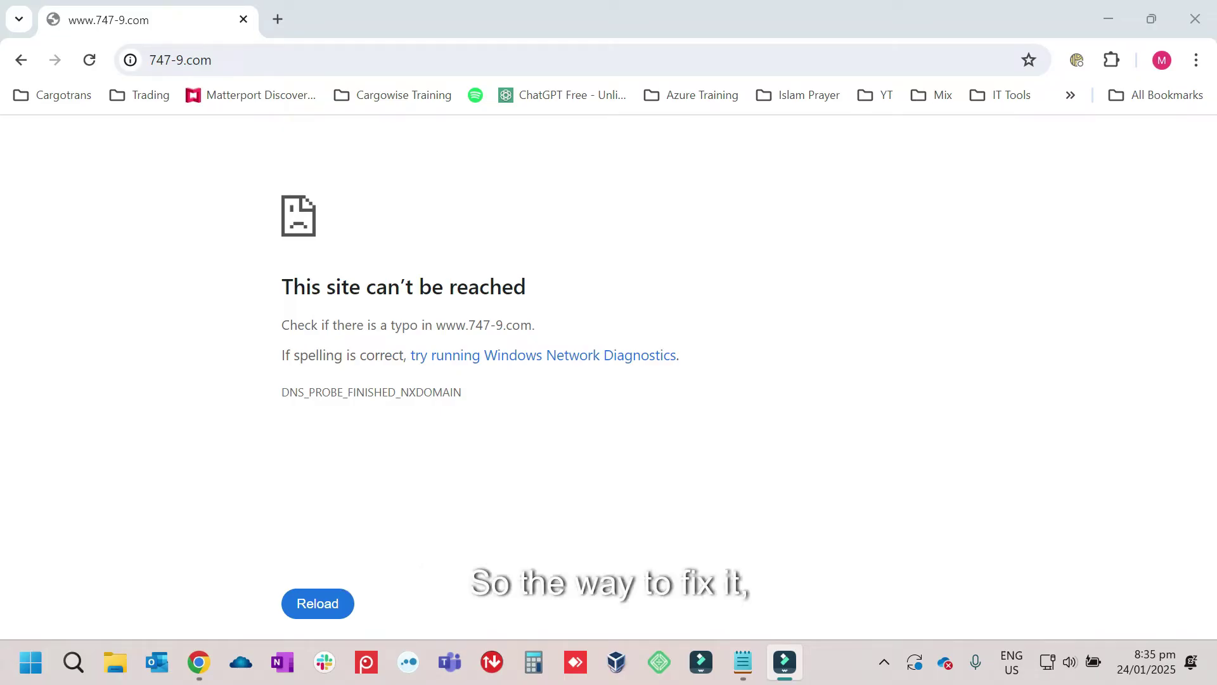
Step: Open Command Prompt by searching for cmd, and move its window fully into view
{"action": "key", "text": "alt+Tab"}
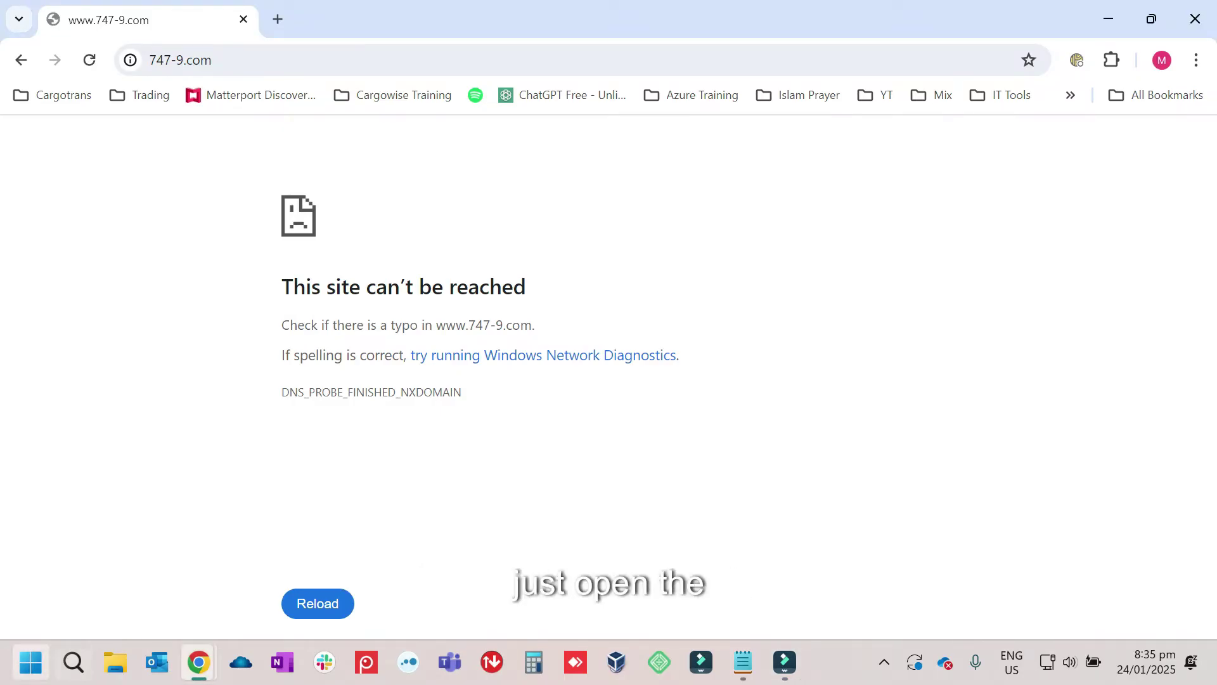
{"action": "left_click", "coordinate": [31, 662]}
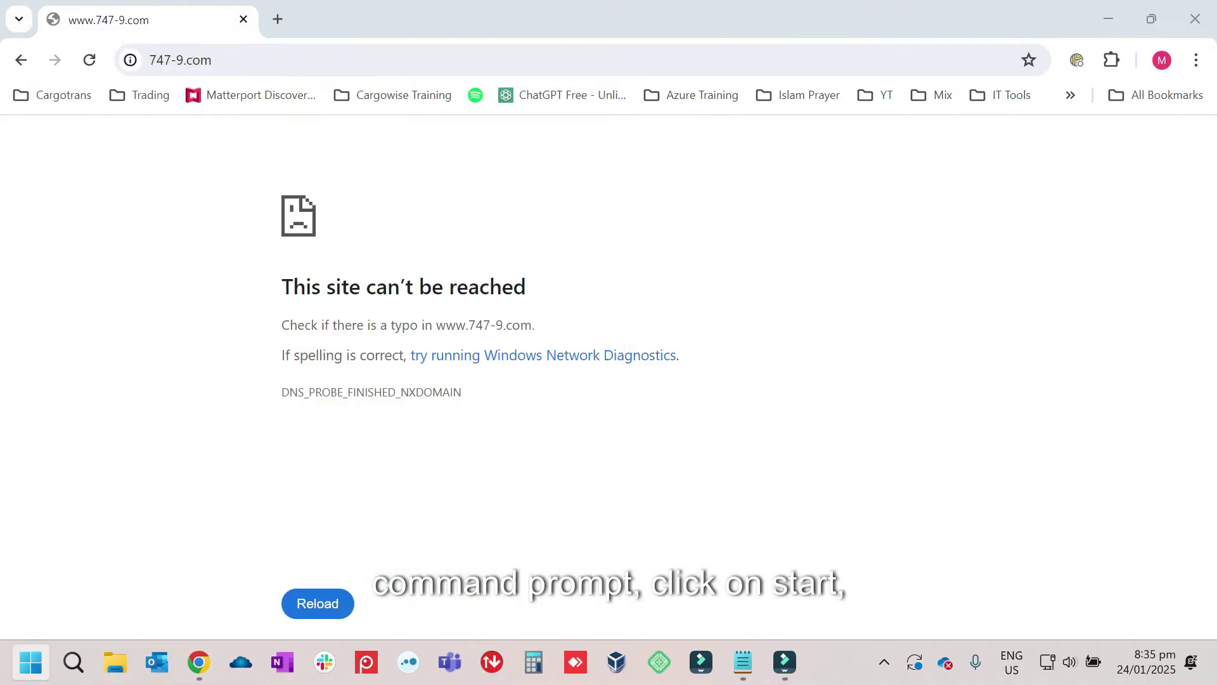
{"action": "key", "text": "super"}
{"action": "type", "text": "cmd"}
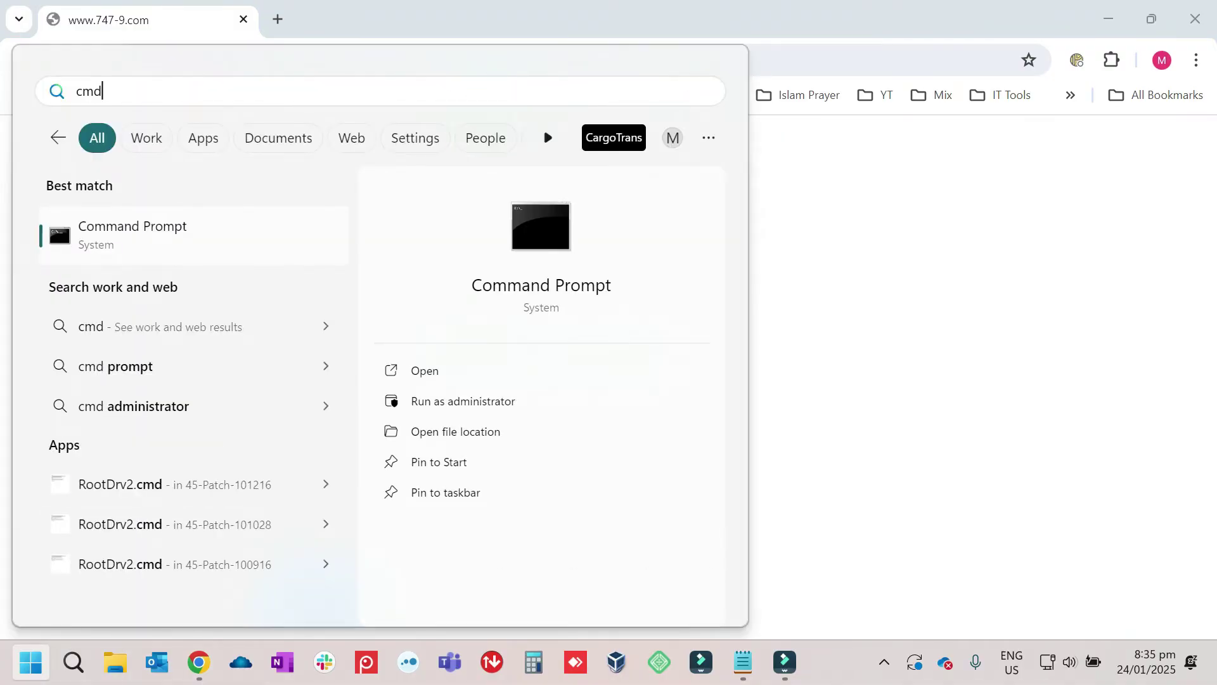
{"action": "key", "text": "Return"}
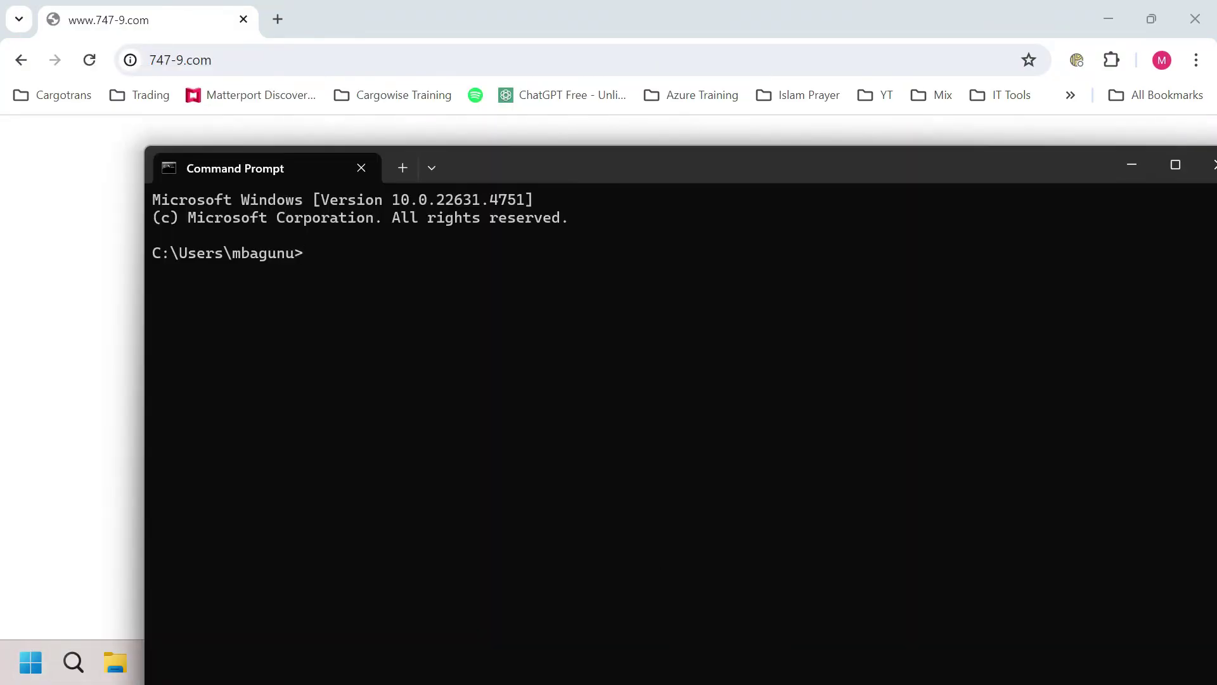
{"action": "left_click_drag", "start_coordinate": [714, 167], "coordinate": [595, 29]}
Step: Flush the DNS resolver cache with ipconfig /flushdns, and exit Command Prompt
{"action": "type", "text": "ipocnfi"}
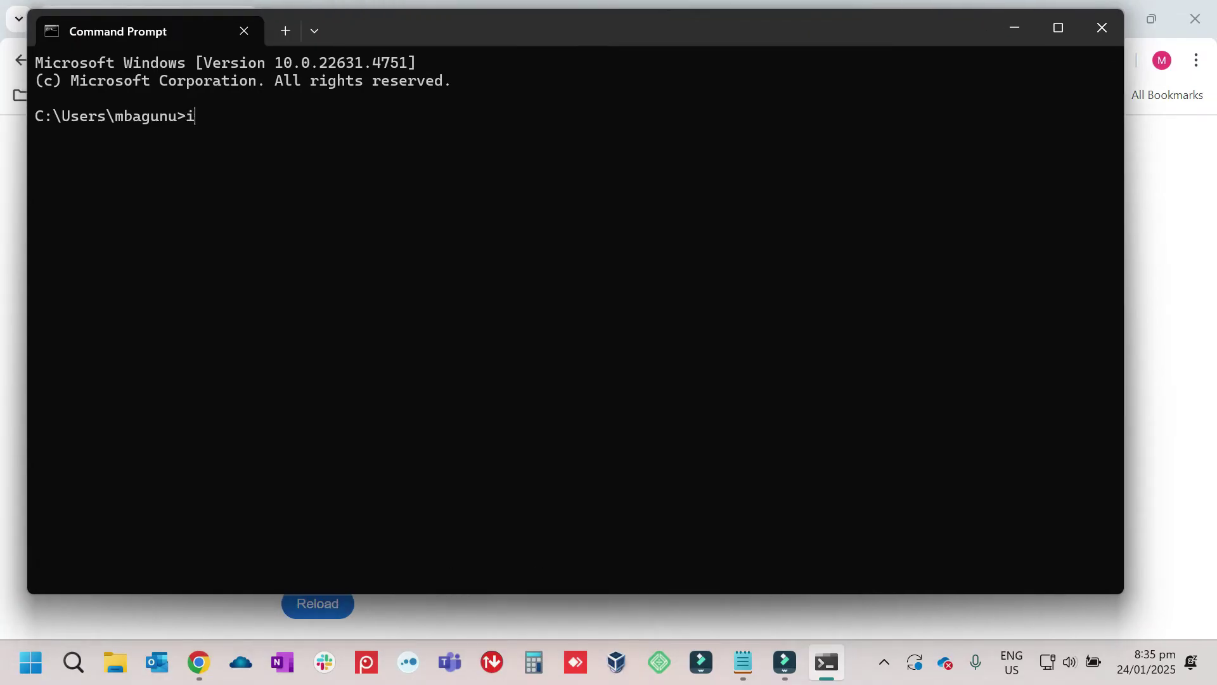
{"action": "key", "text": "BackSpace"}
{"action": "key", "text": "BackSpace"}
{"action": "key", "text": "BackSpace"}
{"action": "key", "text": "BackSpace"}
{"action": "key", "text": "BackSpace"}
{"action": "type", "text": "config /flushdns"}
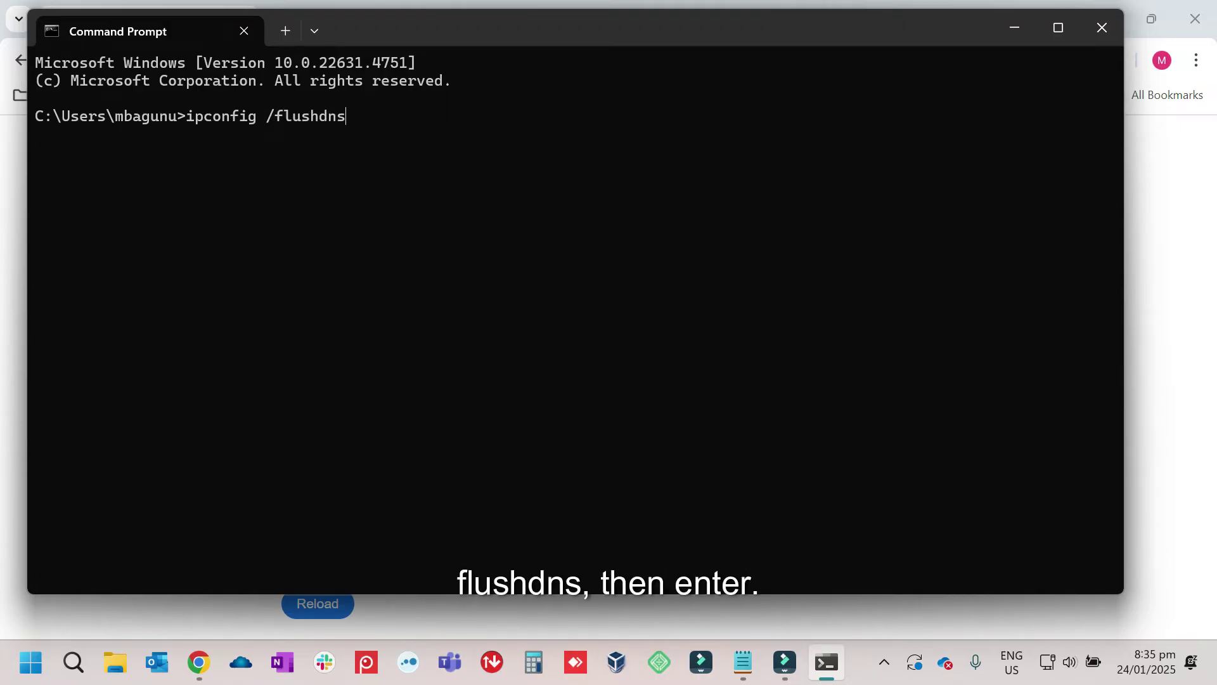
{"action": "key", "text": "Return"}
{"action": "type", "text": "exit"}
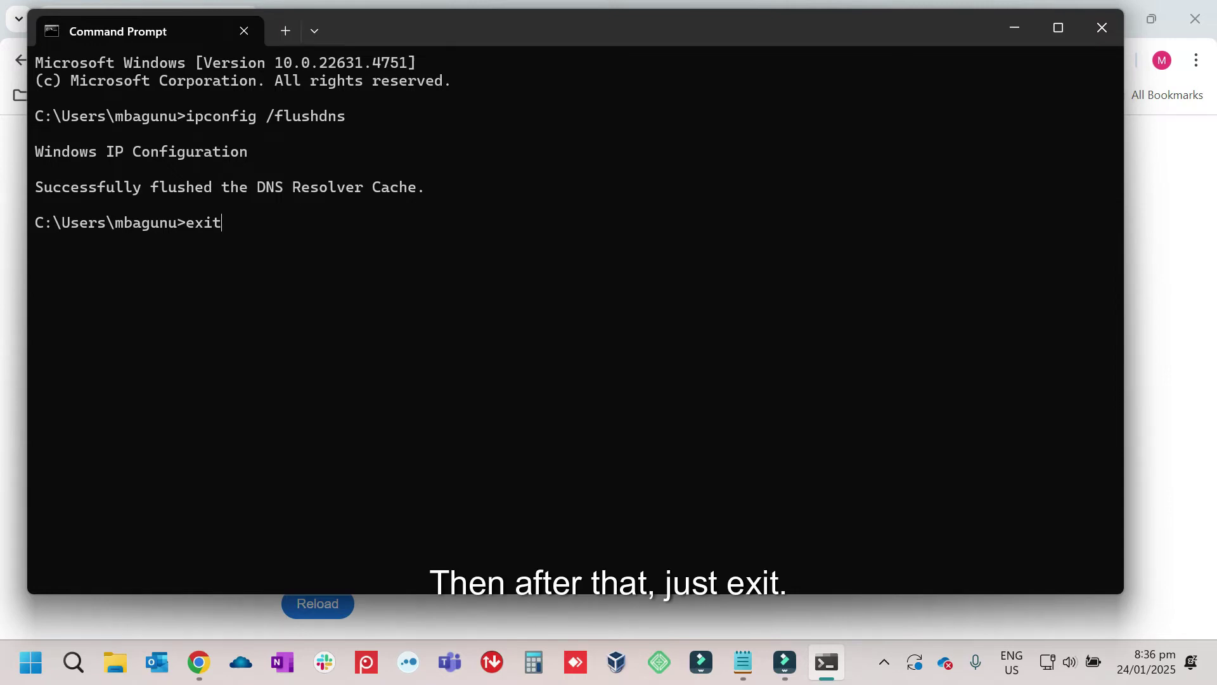
{"action": "key", "text": "Return"}
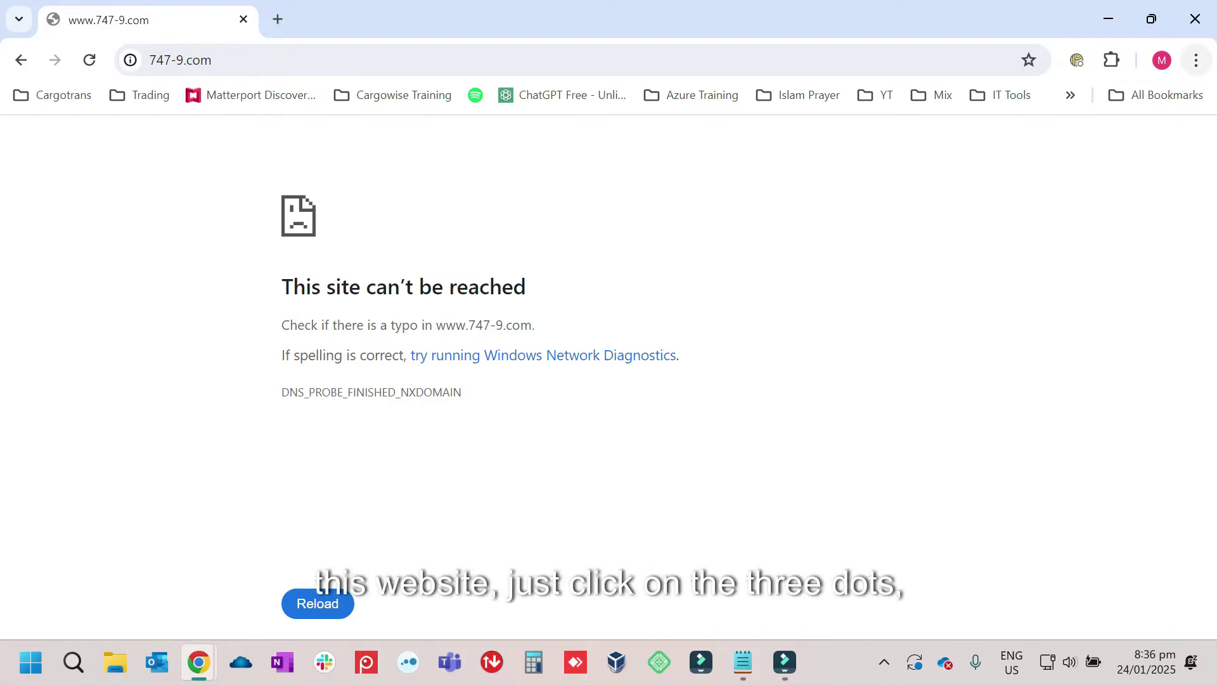
Step: Clear only the cached images and files for all time from Chrome's browsing data, with browsing history and cookies excluded
{"action": "left_click", "coordinate": [1197, 61]}
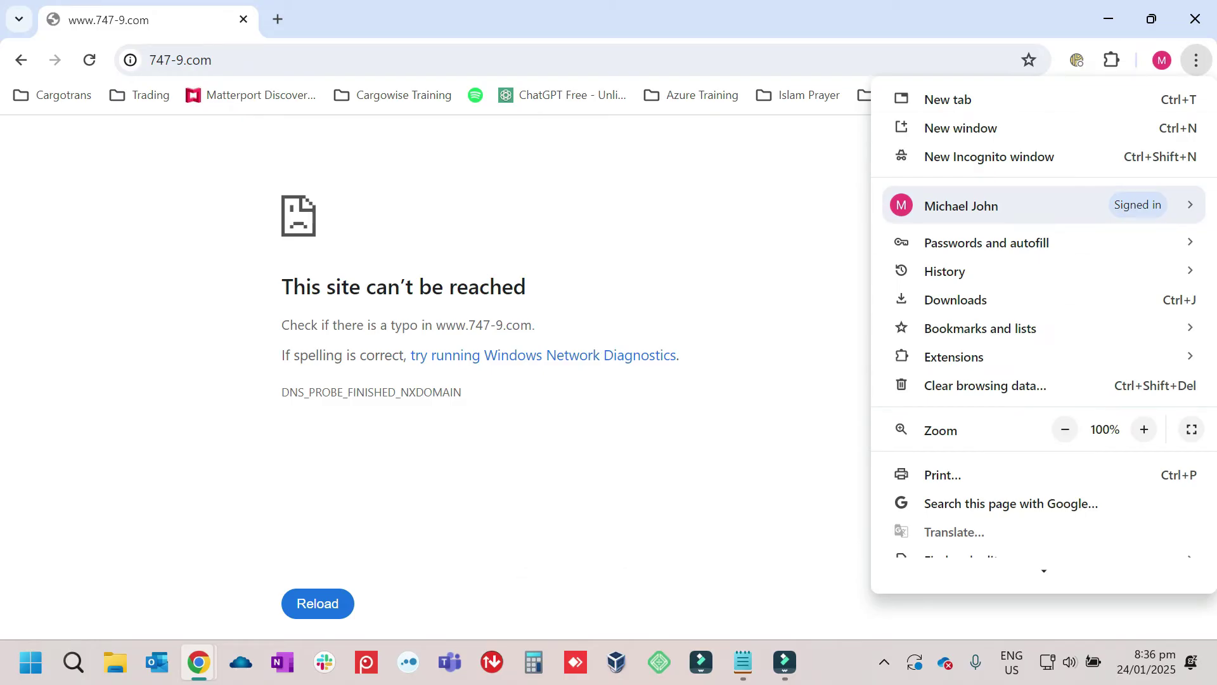
{"action": "left_click", "coordinate": [985, 386]}
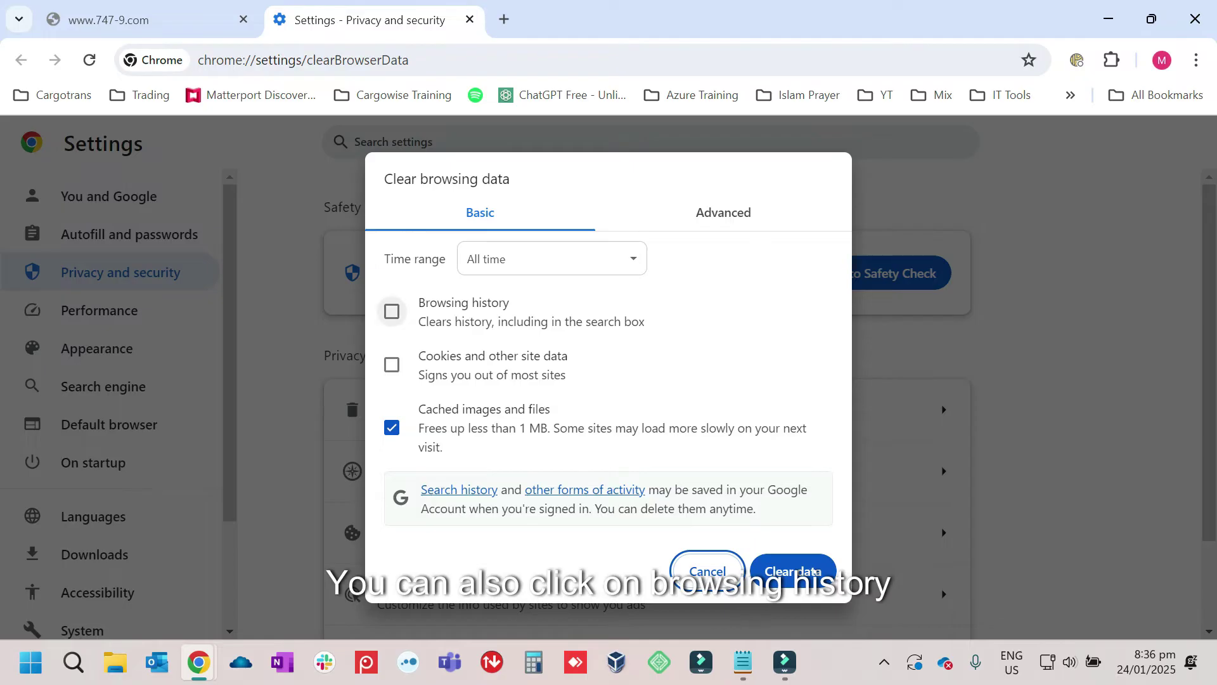
{"action": "left_click", "coordinate": [392, 311]}
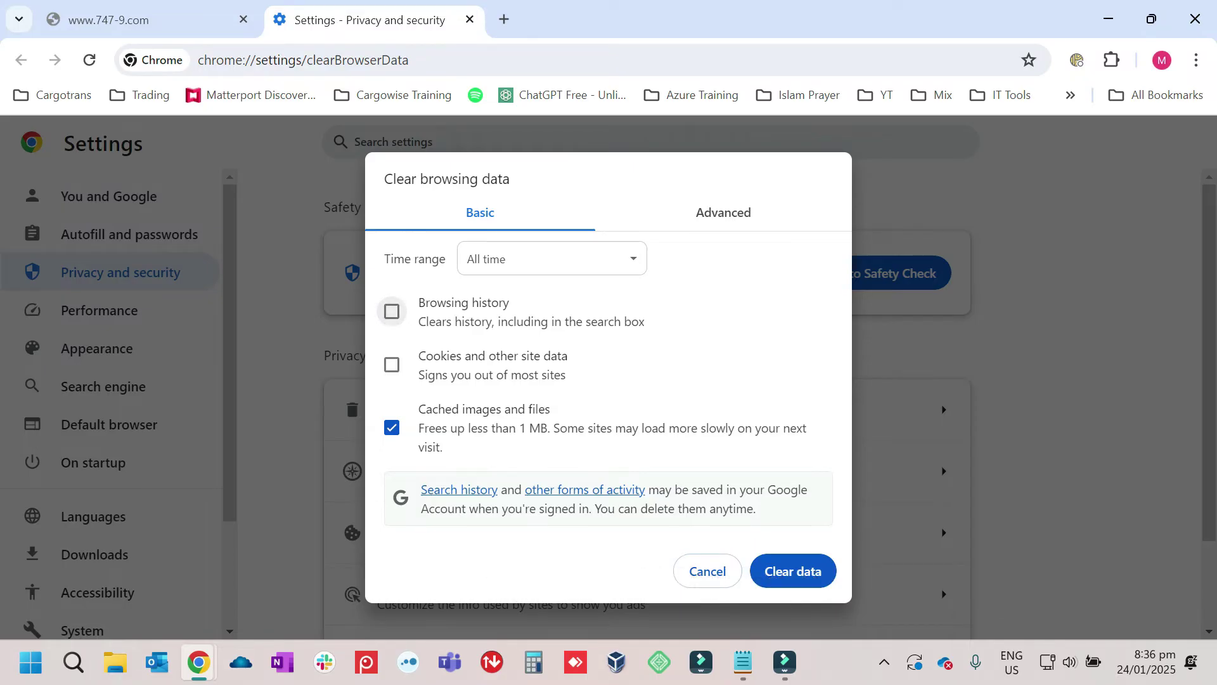
{"action": "left_click", "coordinate": [392, 311]}
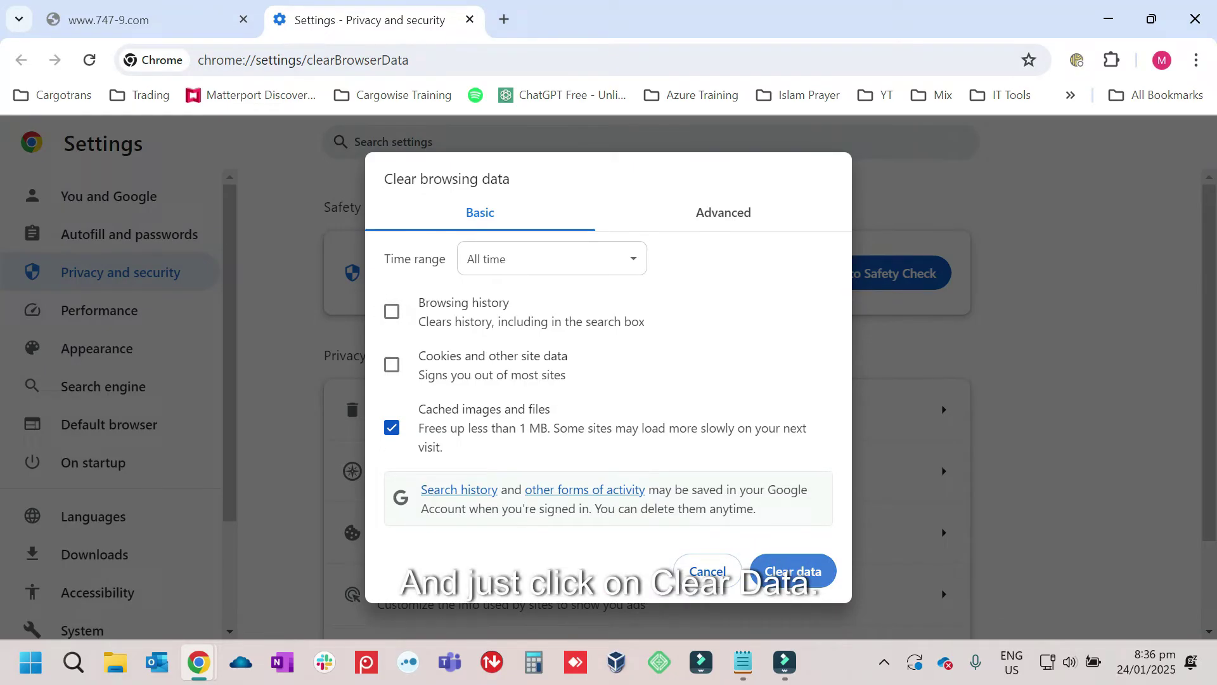
{"action": "left_click", "coordinate": [792, 570]}
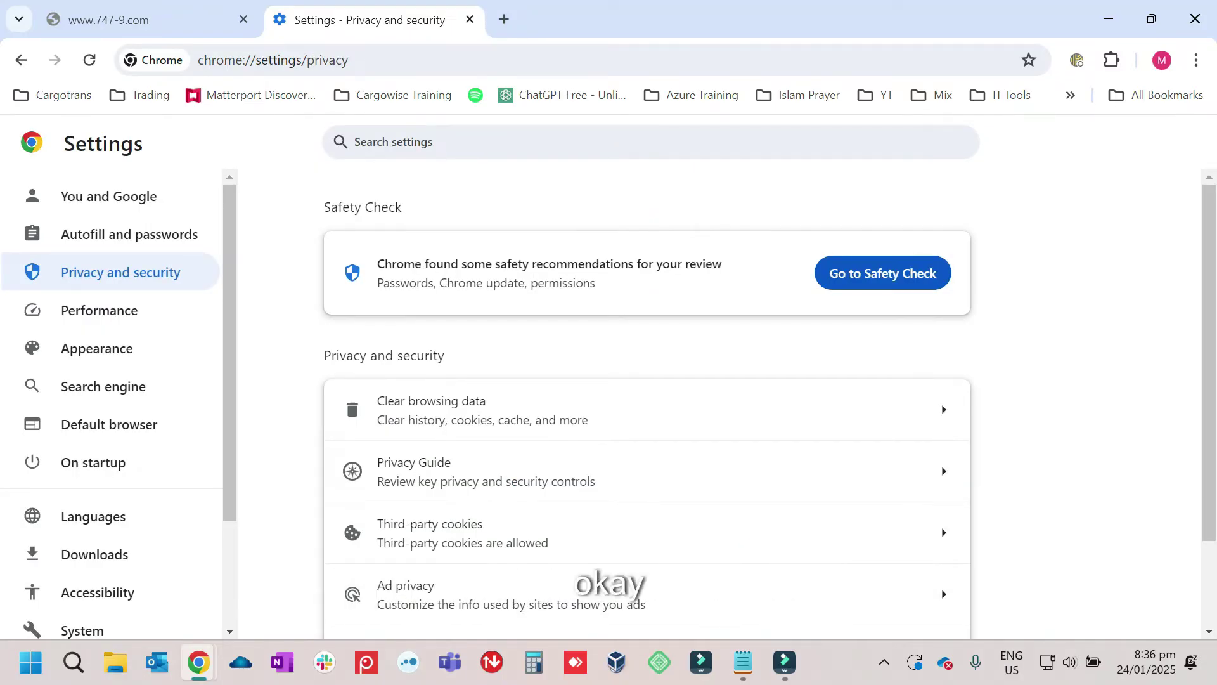
Step: Close the Chrome settings page and the browser window showing the unreachable site
{"action": "left_click", "coordinate": [470, 19]}
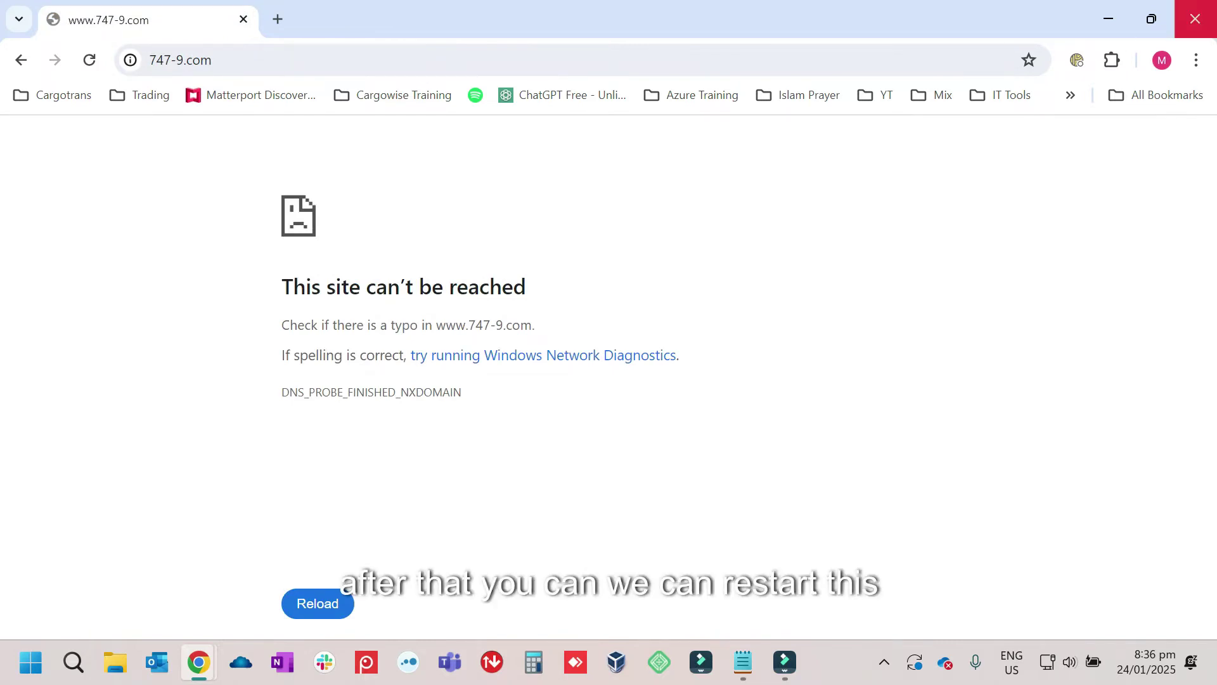
{"action": "left_click", "coordinate": [1195, 19]}
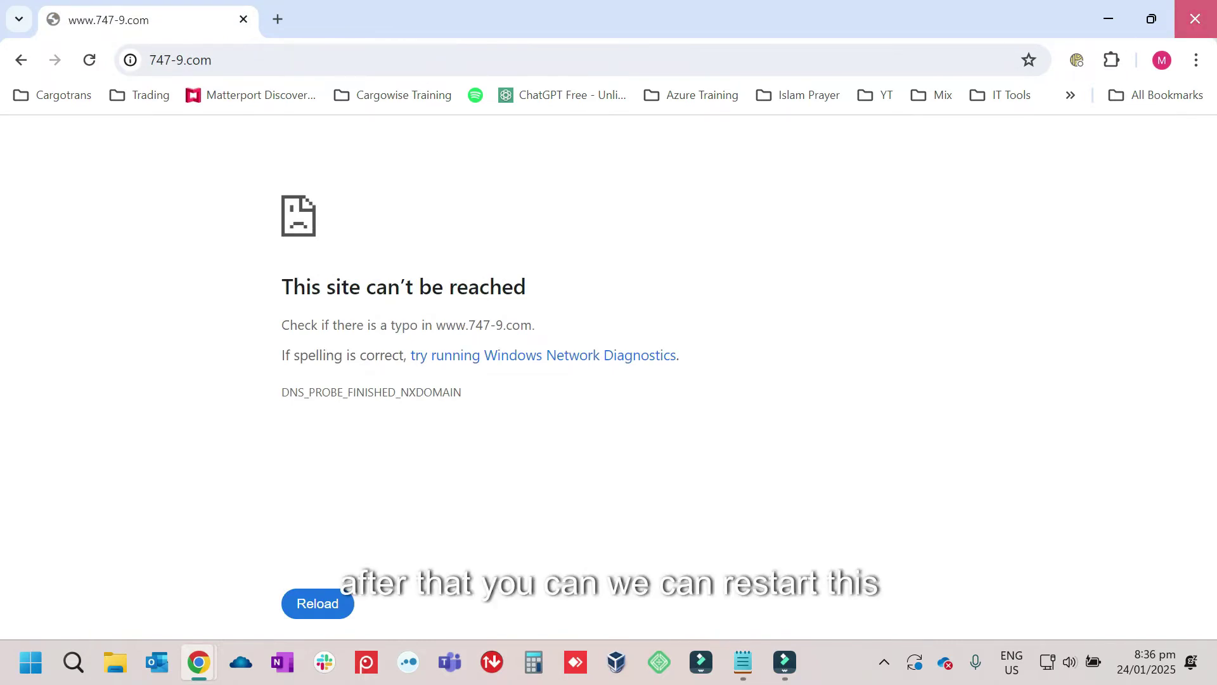
{"action": "left_click", "coordinate": [1195, 19]}
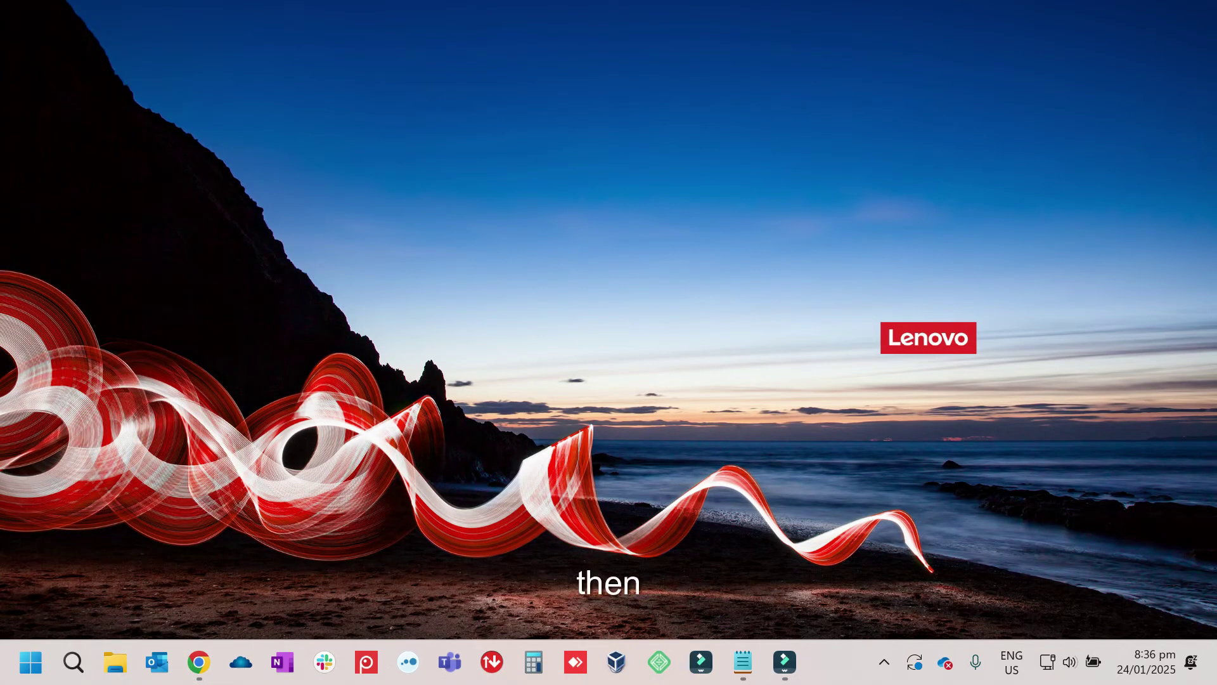
Step: Open the Network Connections window by running ncpa.cpl
{"action": "right_click", "coordinate": [30, 662]}
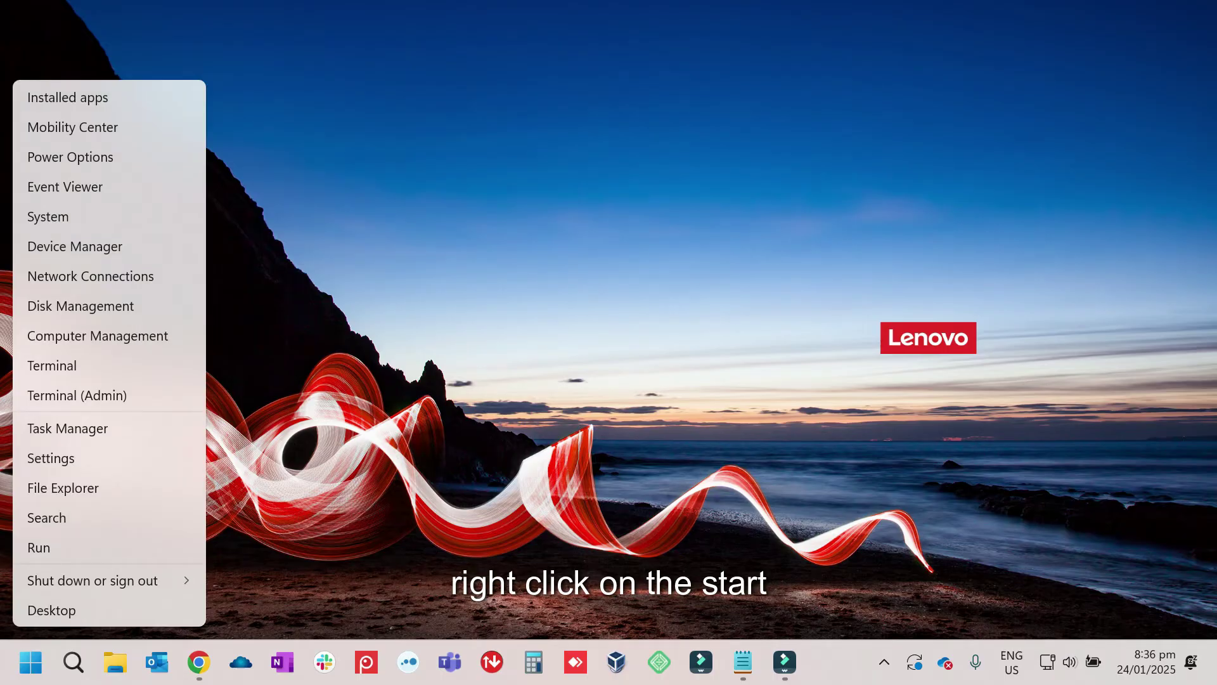
{"action": "left_click", "coordinate": [39, 547]}
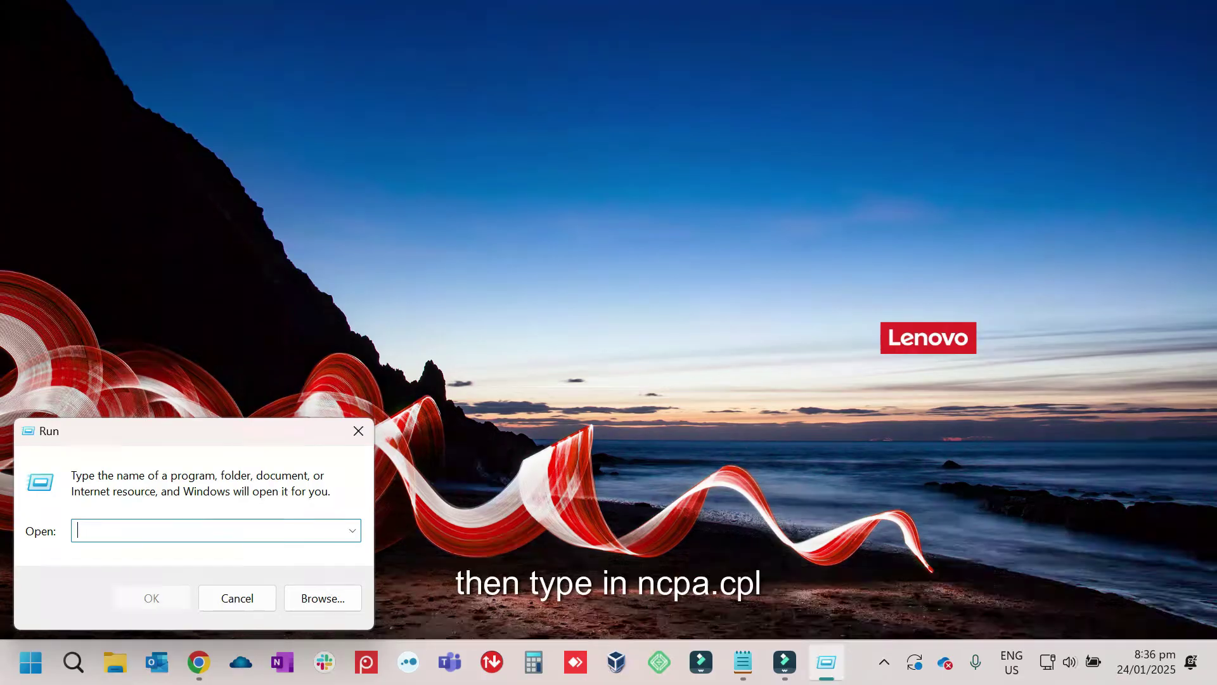
{"action": "type", "text": "ncpa.cpl"}
{"action": "key", "text": "Return"}
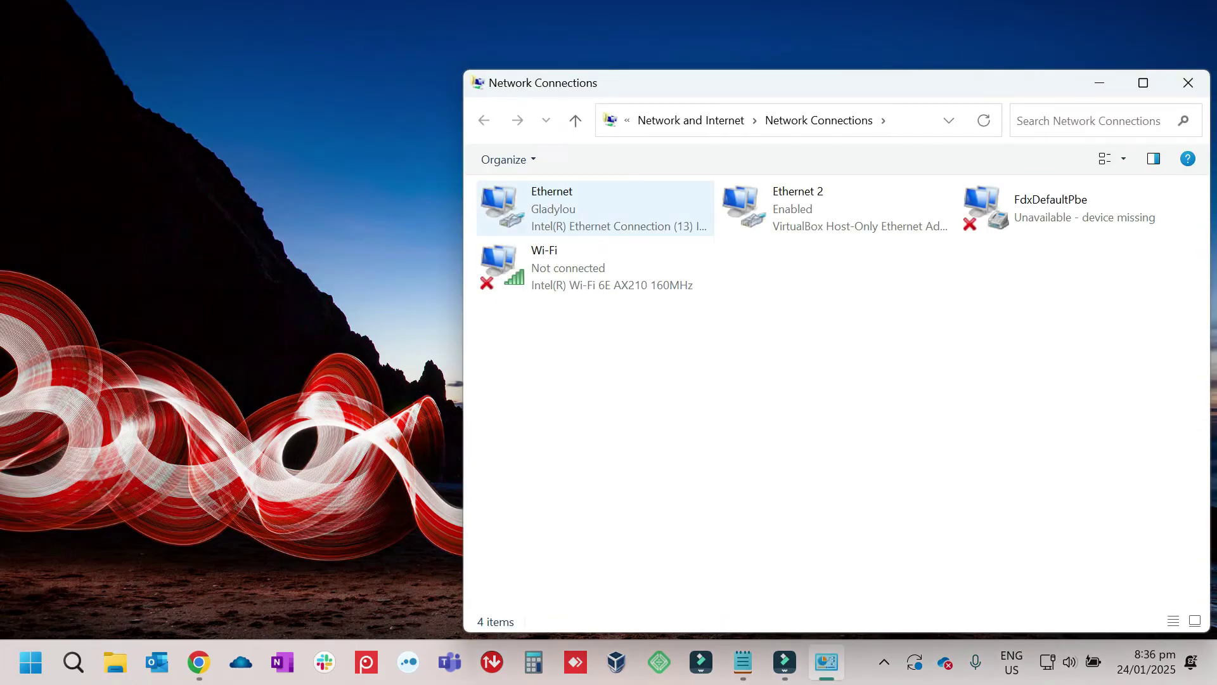
{"action": "left_click", "coordinate": [595, 208]}
{"action": "right_click", "coordinate": [563, 217]}
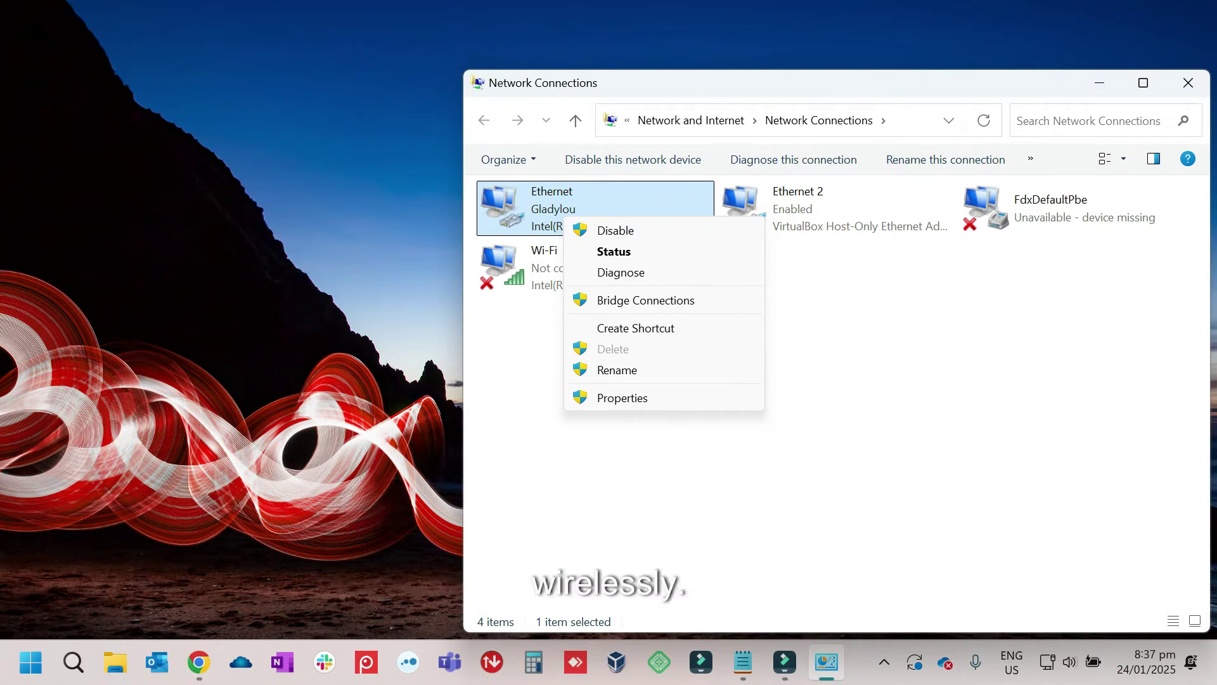
{"action": "key", "text": "Escape"}
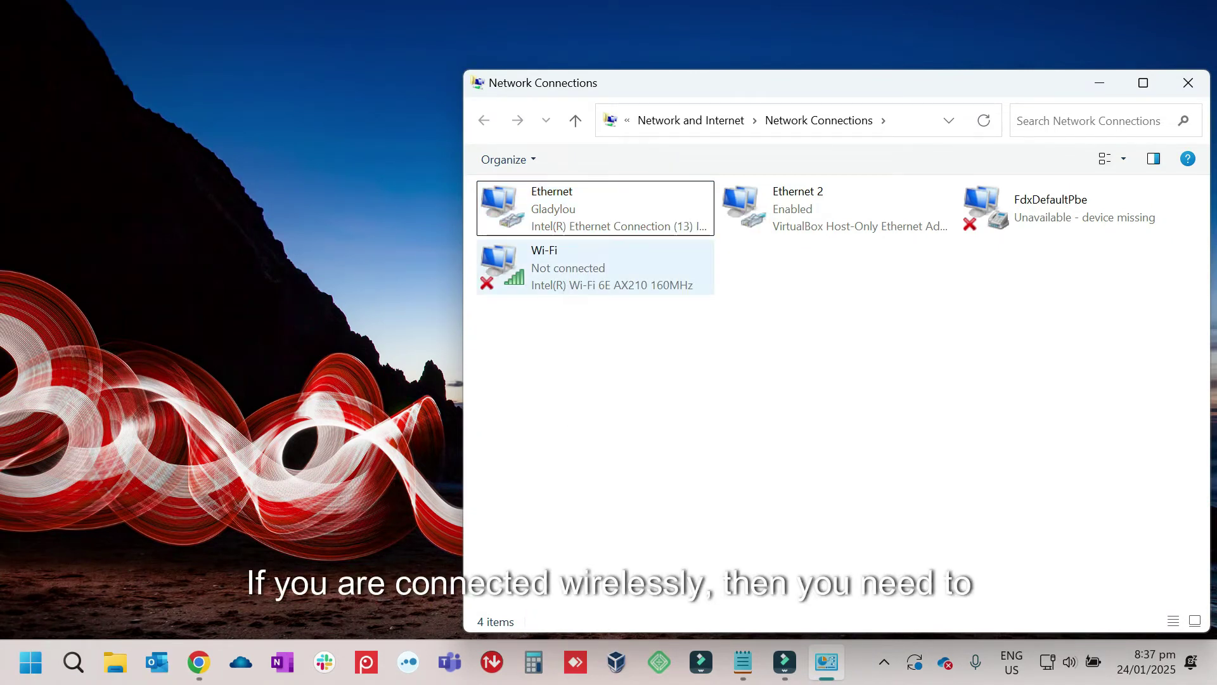
{"action": "left_click", "coordinate": [595, 267]}
{"action": "right_click", "coordinate": [571, 276]}
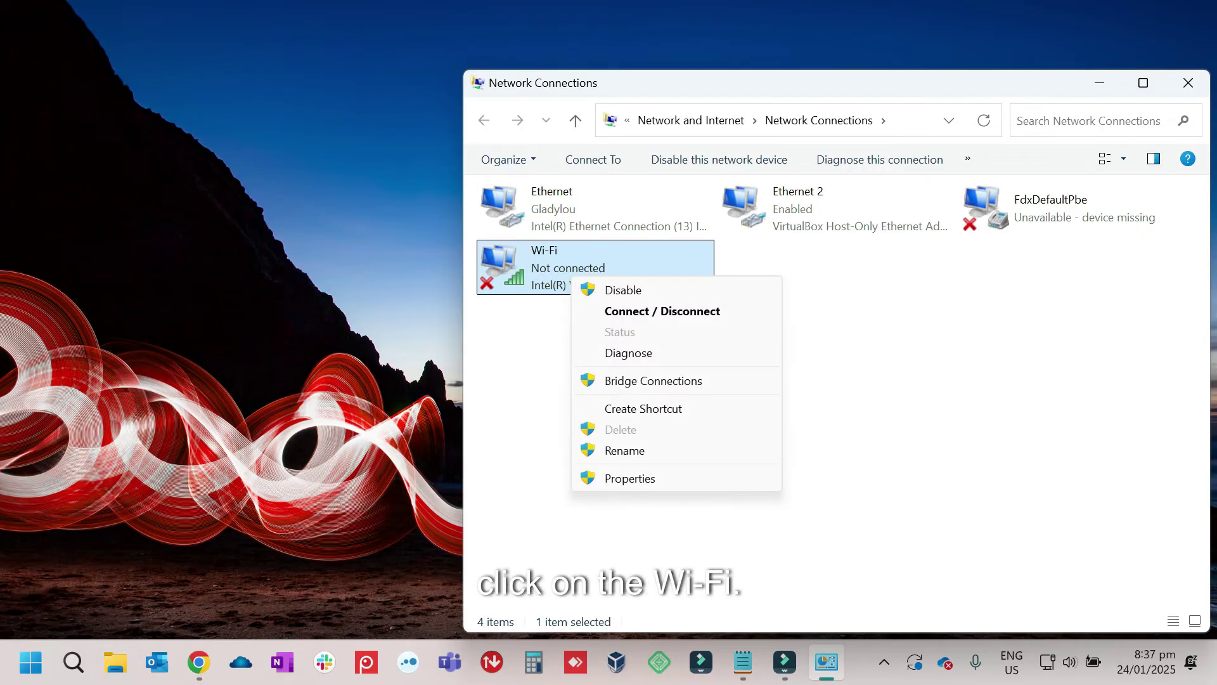
{"action": "key", "text": "Escape"}
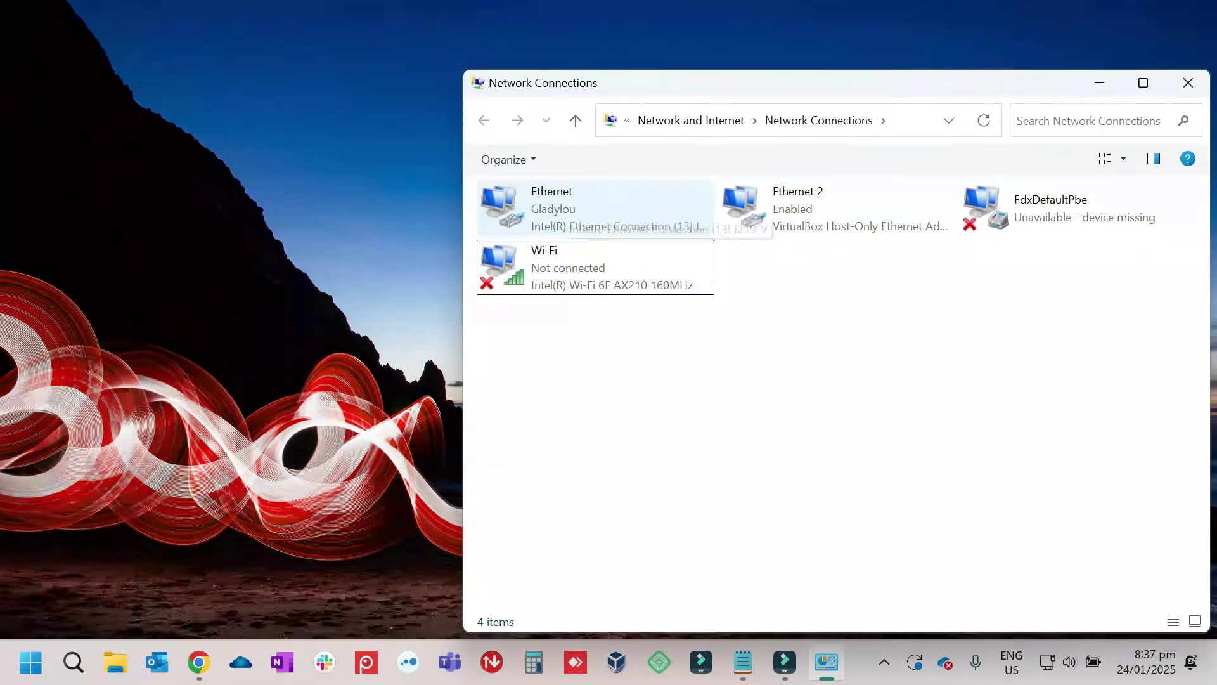
Step: Open the Internet Protocol Version 4 (TCP/IPv4) properties of the Ethernet connection
{"action": "left_click", "coordinate": [567, 213]}
{"action": "right_click", "coordinate": [562, 203]}
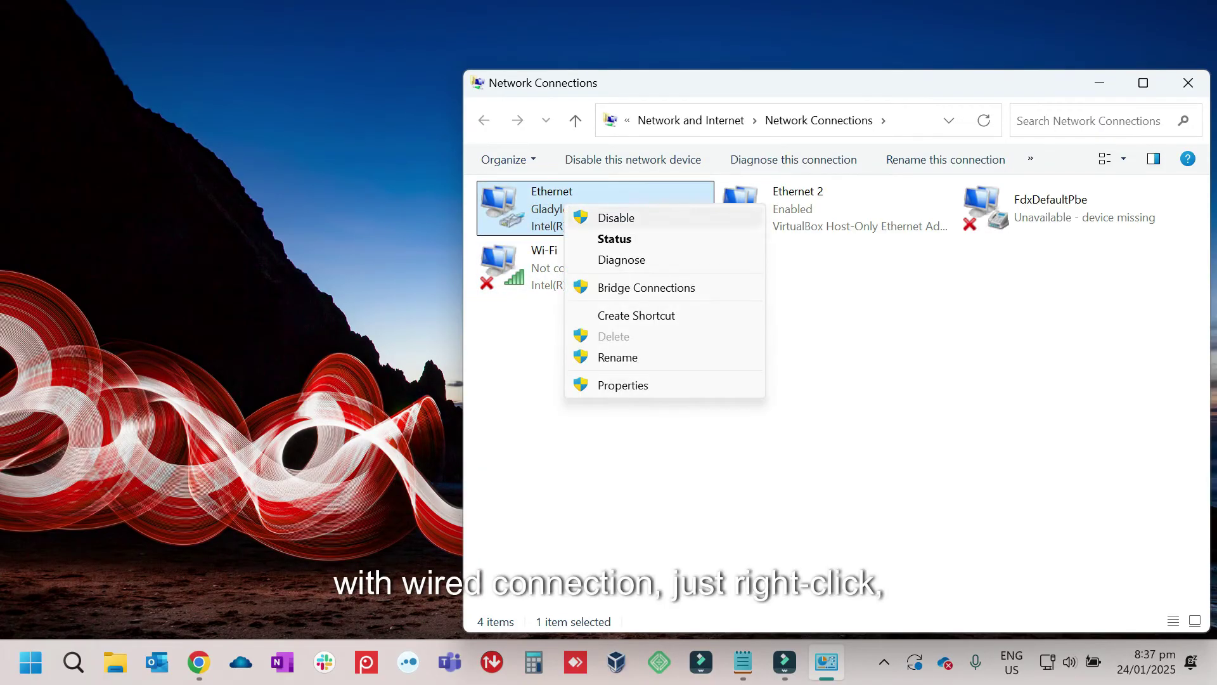
{"action": "left_click", "coordinate": [622, 385]}
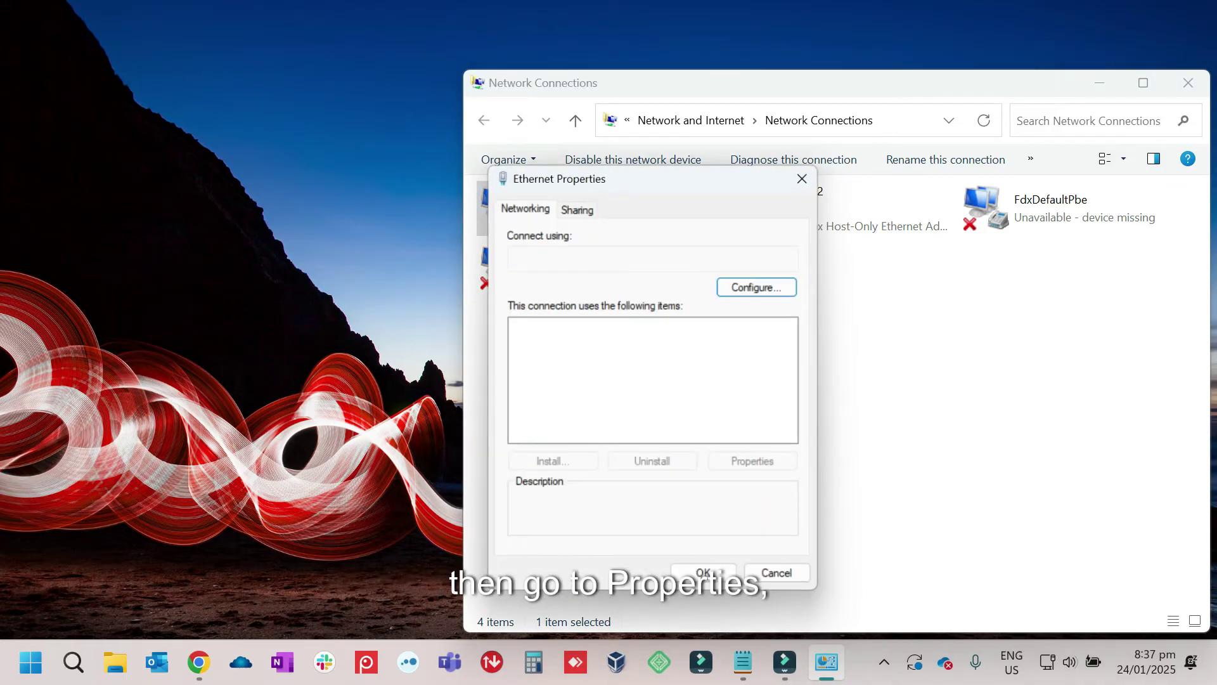
{"action": "left_click", "coordinate": [633, 393]}
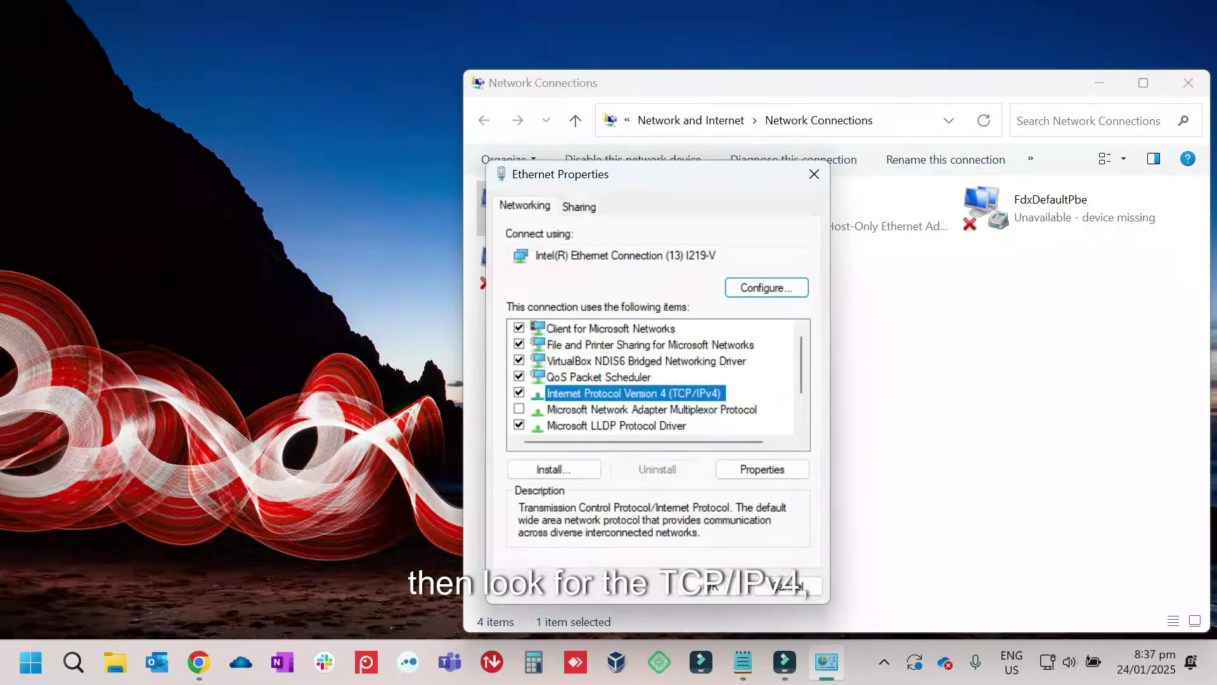
{"action": "double_click", "coordinate": [633, 393]}
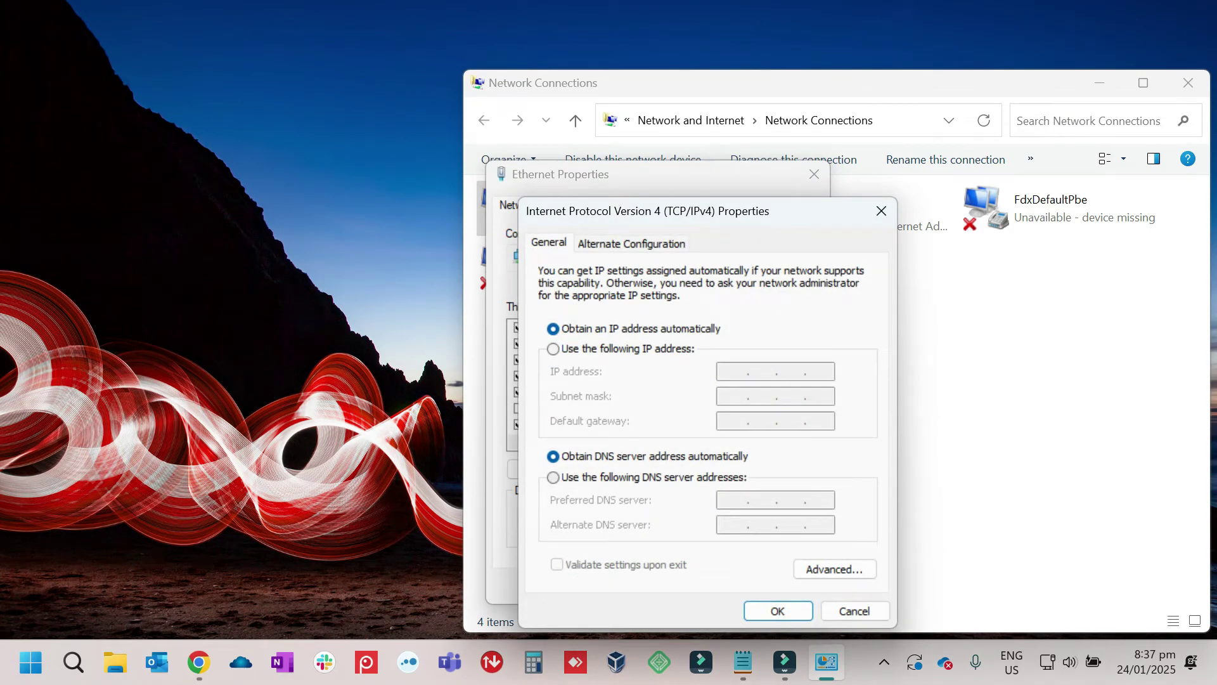
Step: Use manual DNS server addresses, with 8.8.8.8 as the preferred server and 8.8.4.4 as the alternate
{"action": "left_click", "coordinate": [553, 477]}
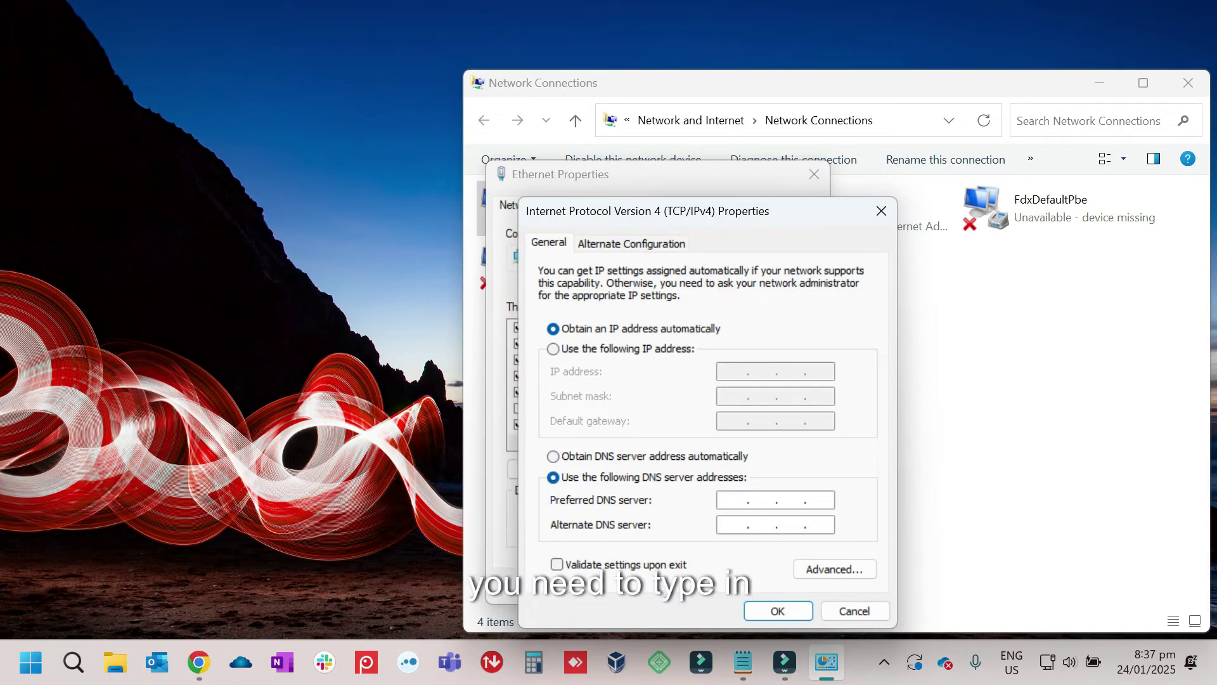
{"action": "type", "text": "8.8.8.8"}
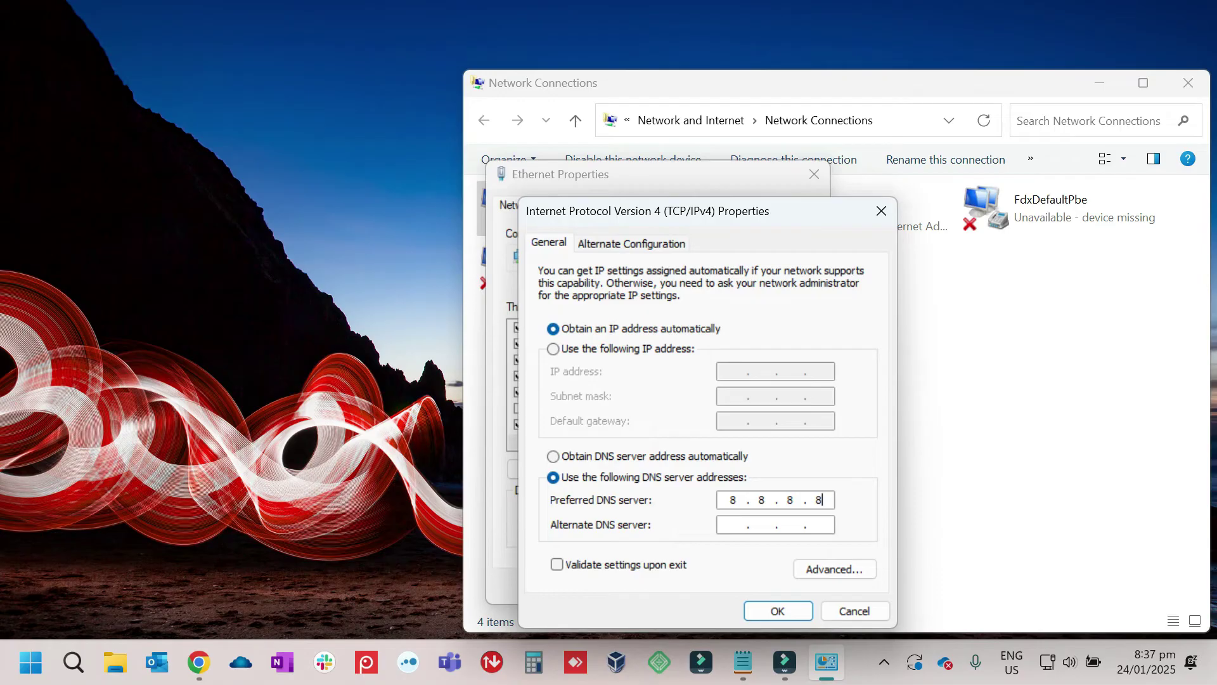
{"action": "left_click", "coordinate": [734, 524]}
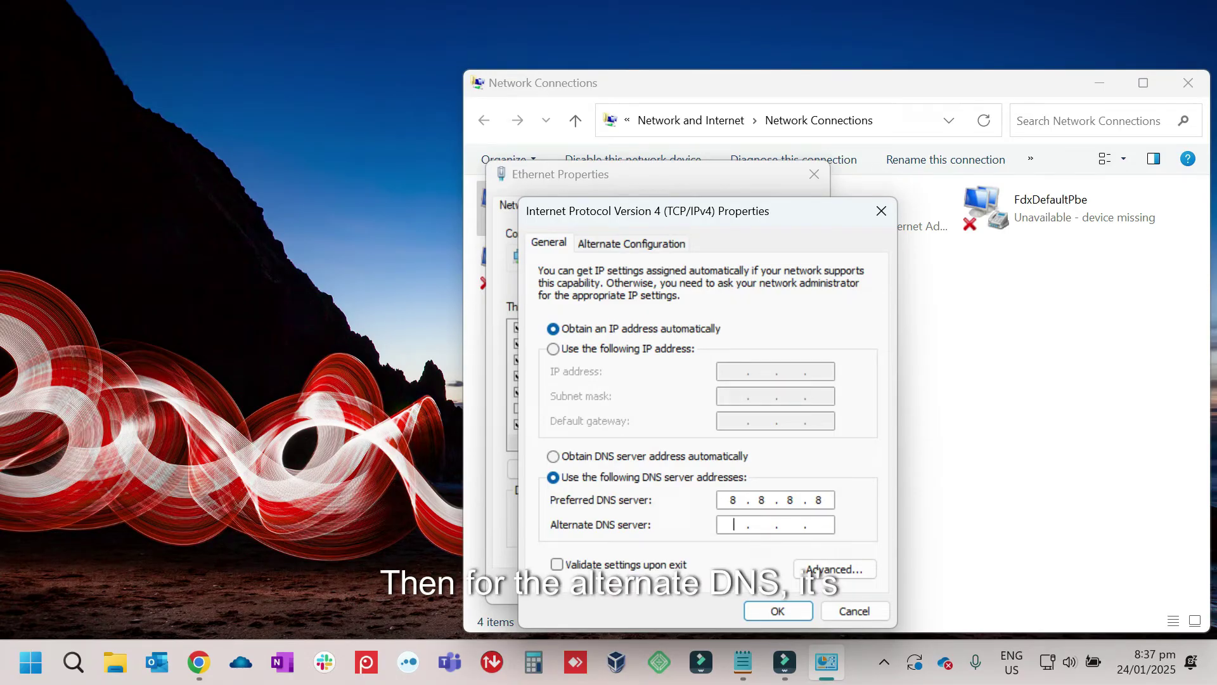
{"action": "type", "text": "8.8."}
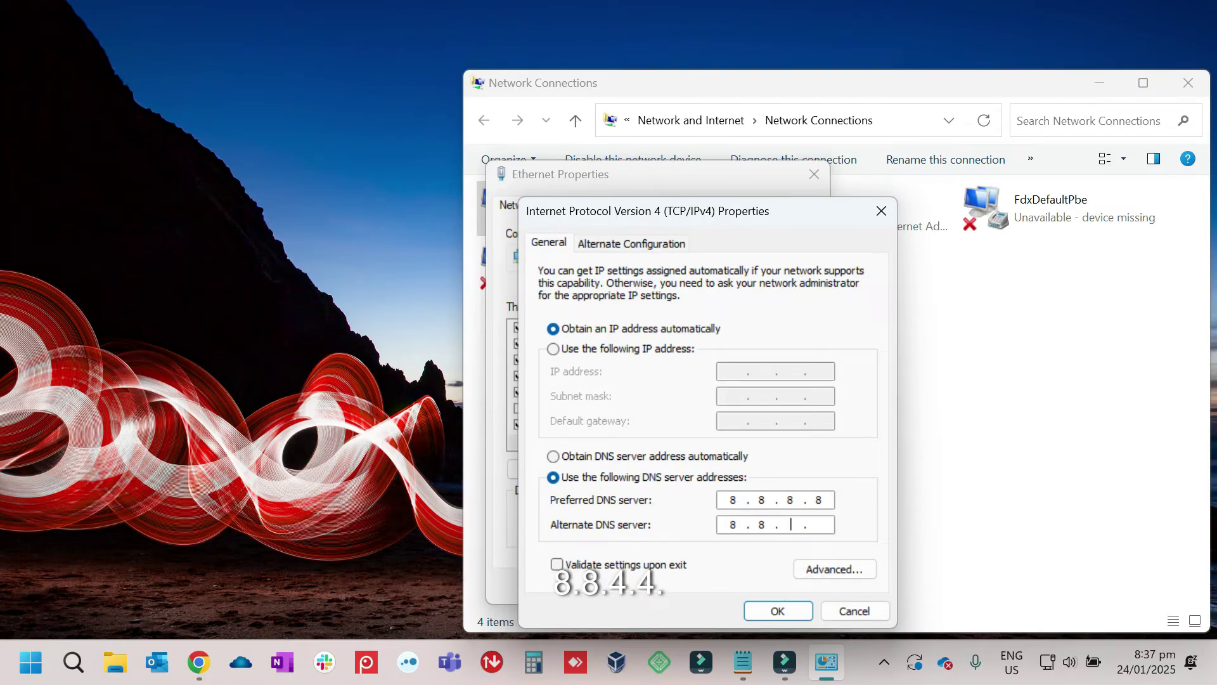
{"action": "type", "text": "4.4"}
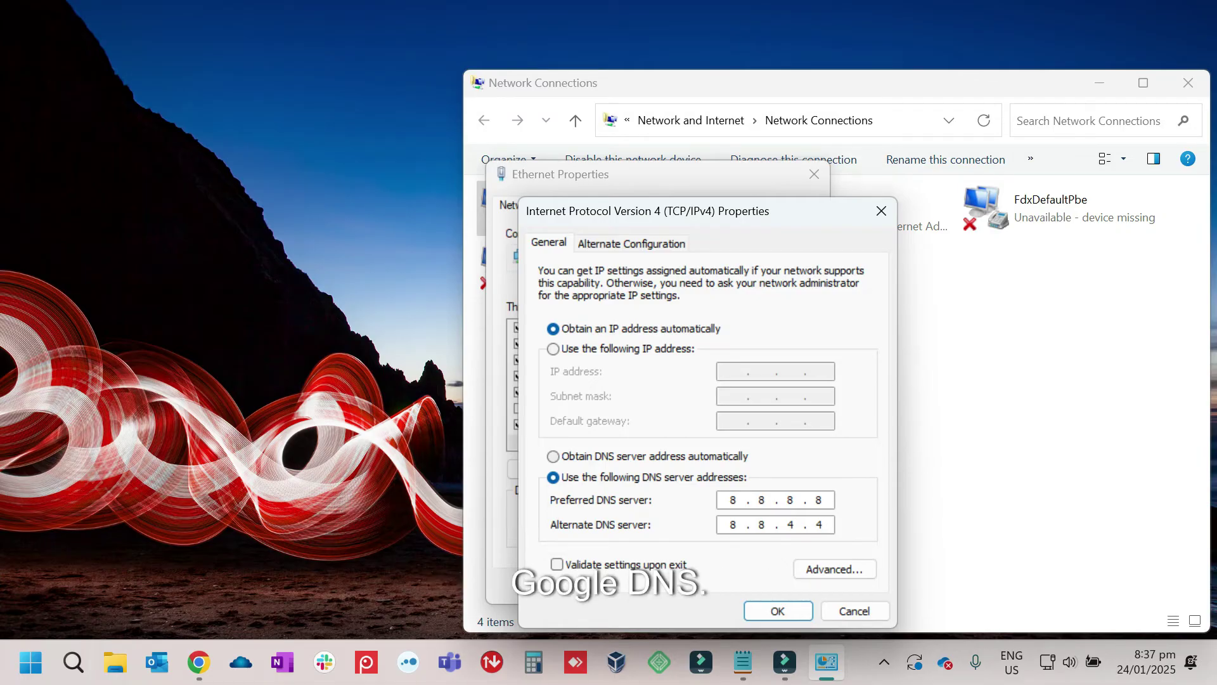
Step: Switch to a new Google Chrome window and load the site 747-9.com to test it
{"action": "mouse_move", "coordinate": [199, 662]}
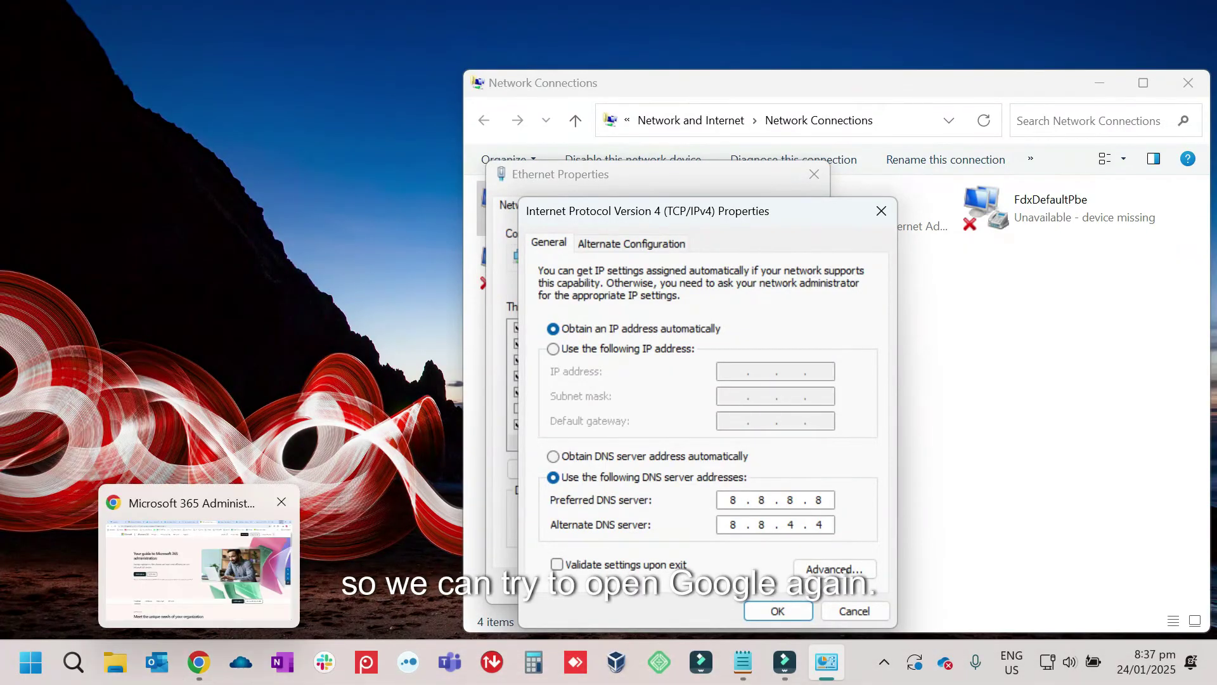
{"action": "left_click", "coordinate": [31, 662]}
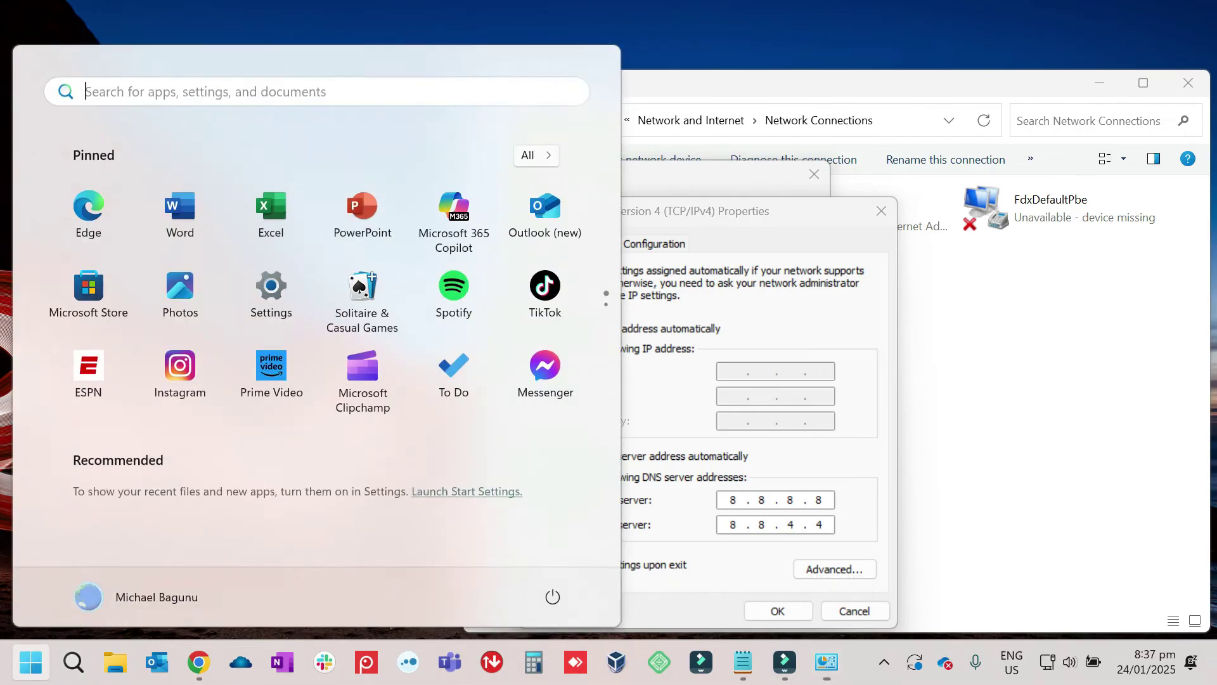
{"action": "type", "text": "google"}
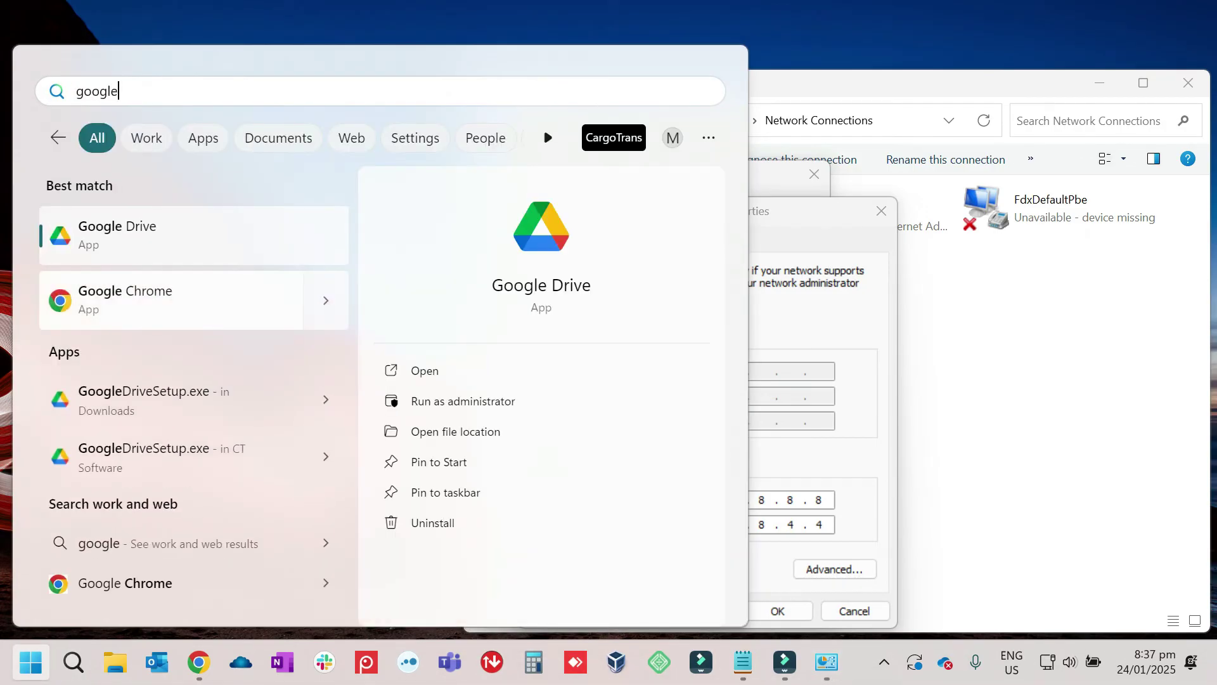
{"action": "left_click", "coordinate": [170, 300]}
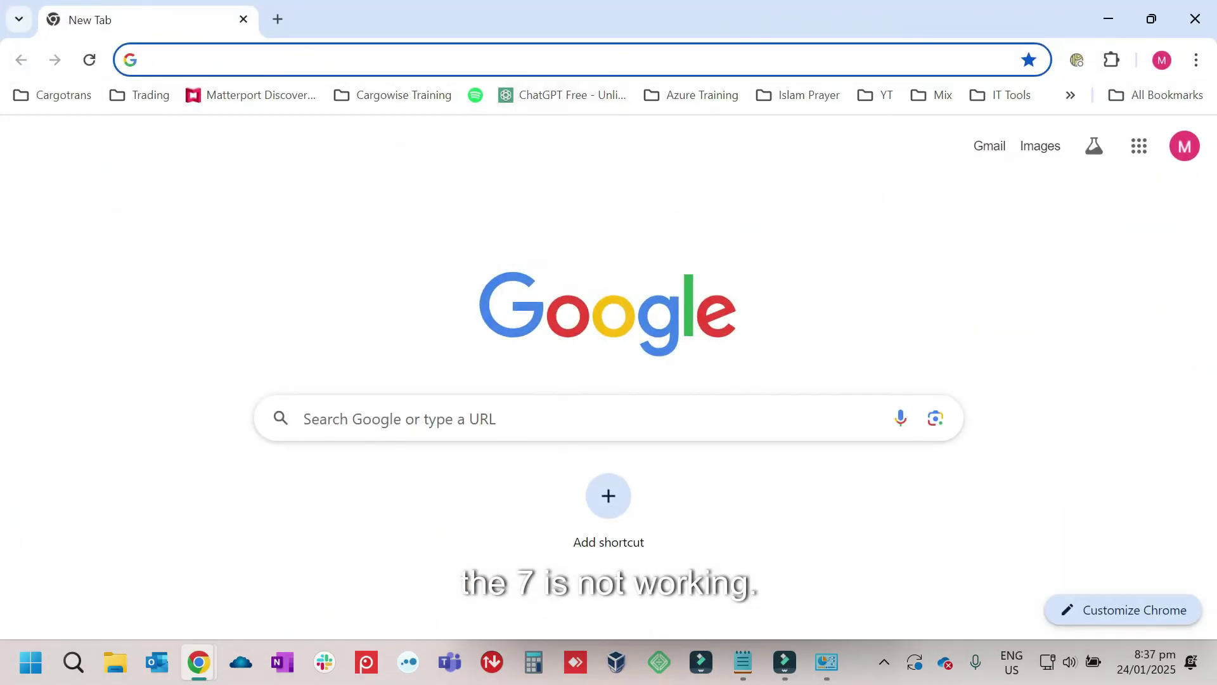
{"action": "left_click", "coordinate": [536, 59]}
{"action": "type", "text": "747"}
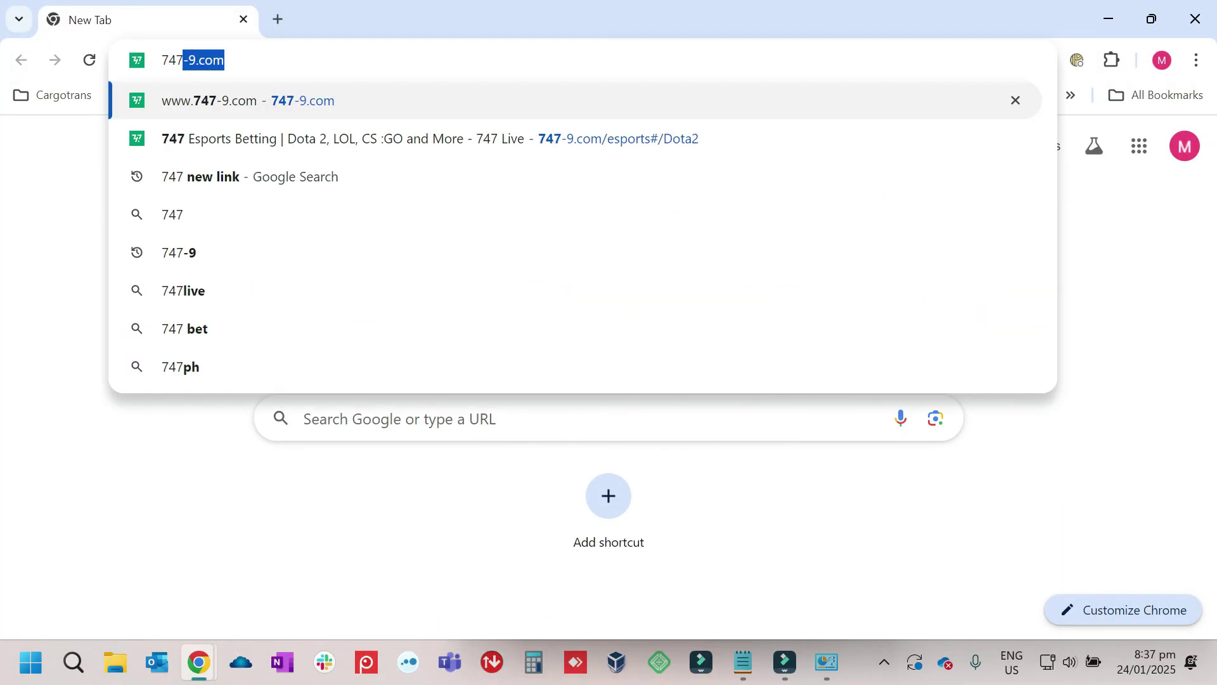
{"action": "key", "text": "Return"}
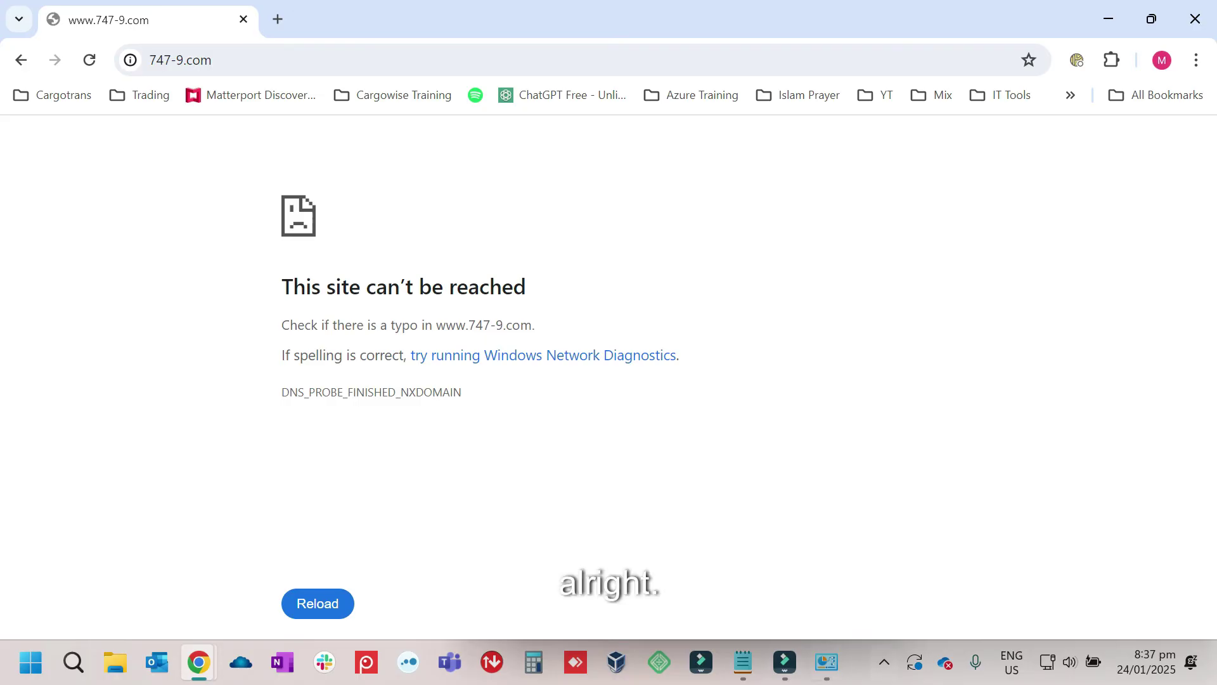
Step: Return to the TCP/IPv4 properties, accept them and the Ethernet properties, and close the Network Connections window
{"action": "left_click", "coordinate": [826, 662]}
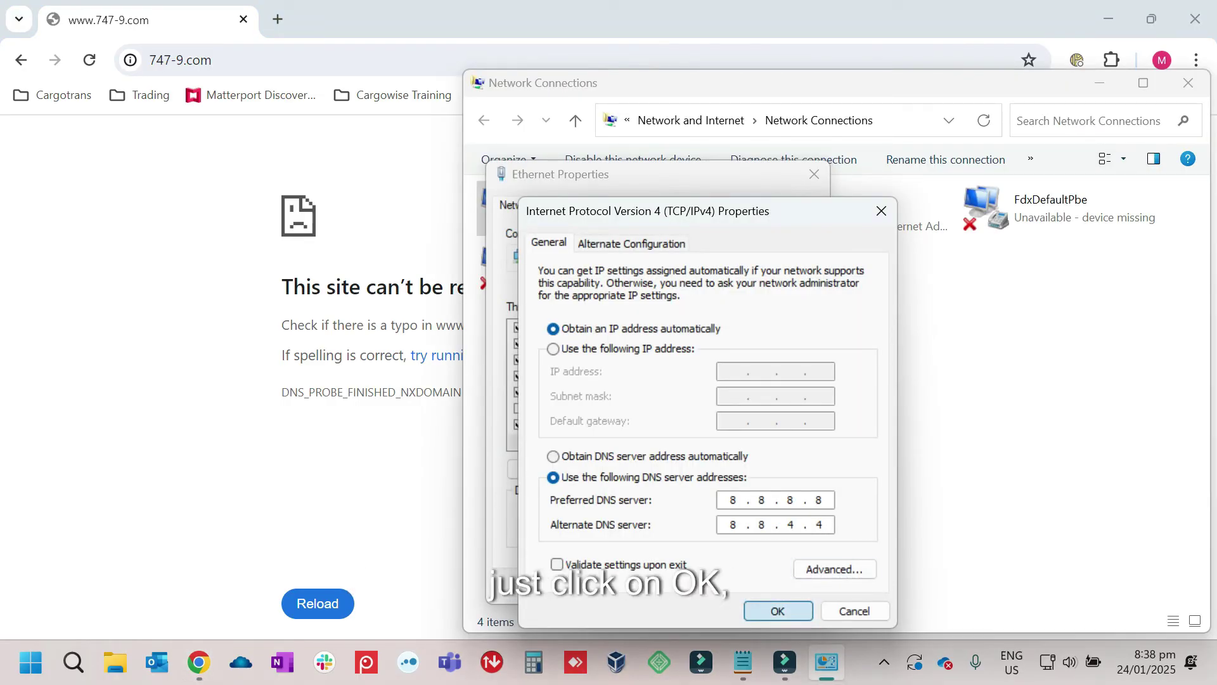
{"action": "left_click", "coordinate": [778, 611]}
{"action": "left_click", "coordinate": [710, 585]}
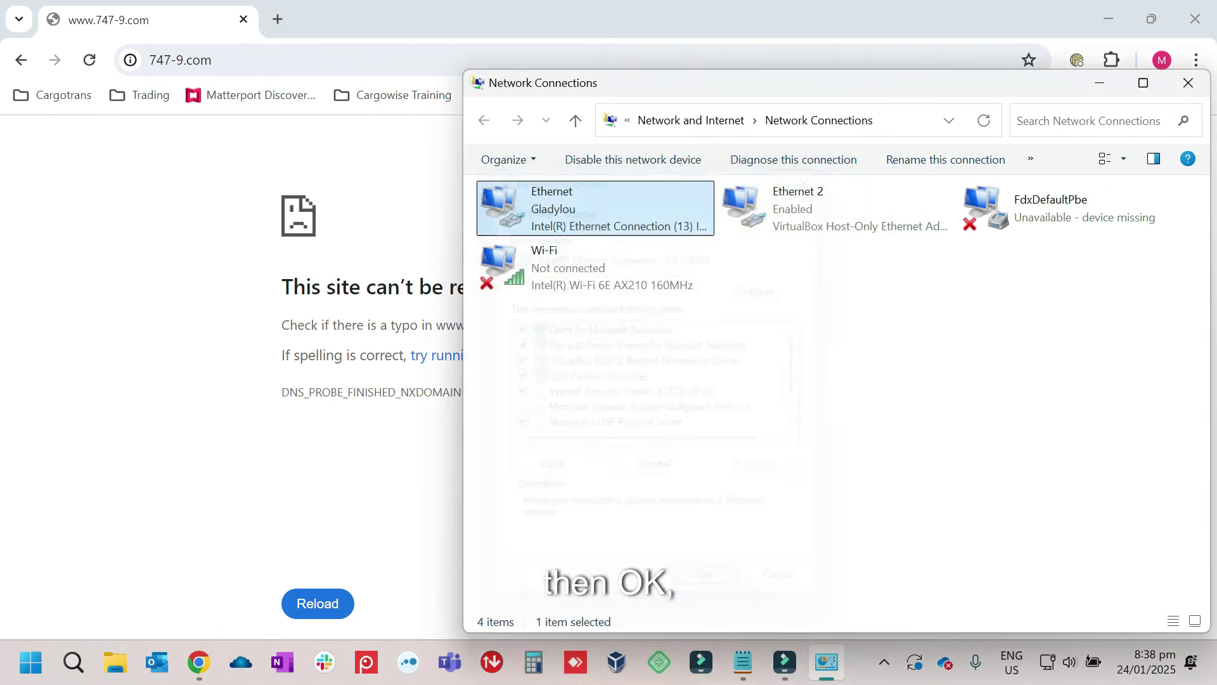
{"action": "left_click", "coordinate": [1189, 83]}
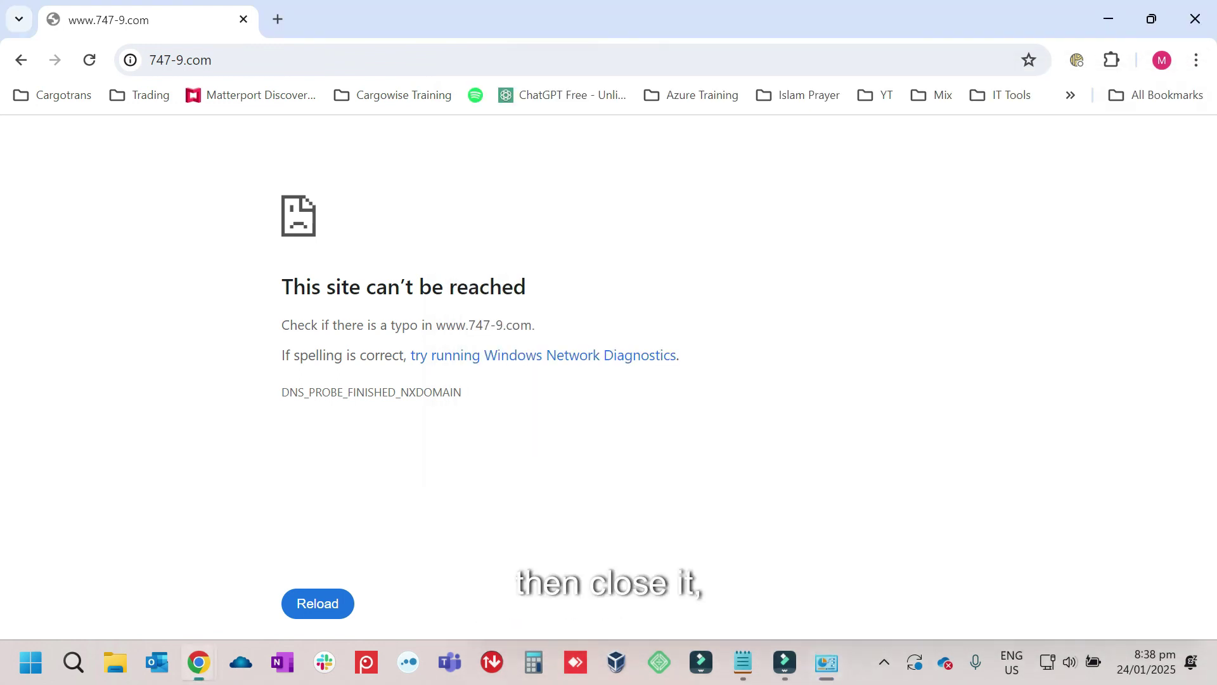
Step: Reload the 747-9.com page in Chrome and minimize the browser window
{"action": "left_click", "coordinate": [89, 59]}
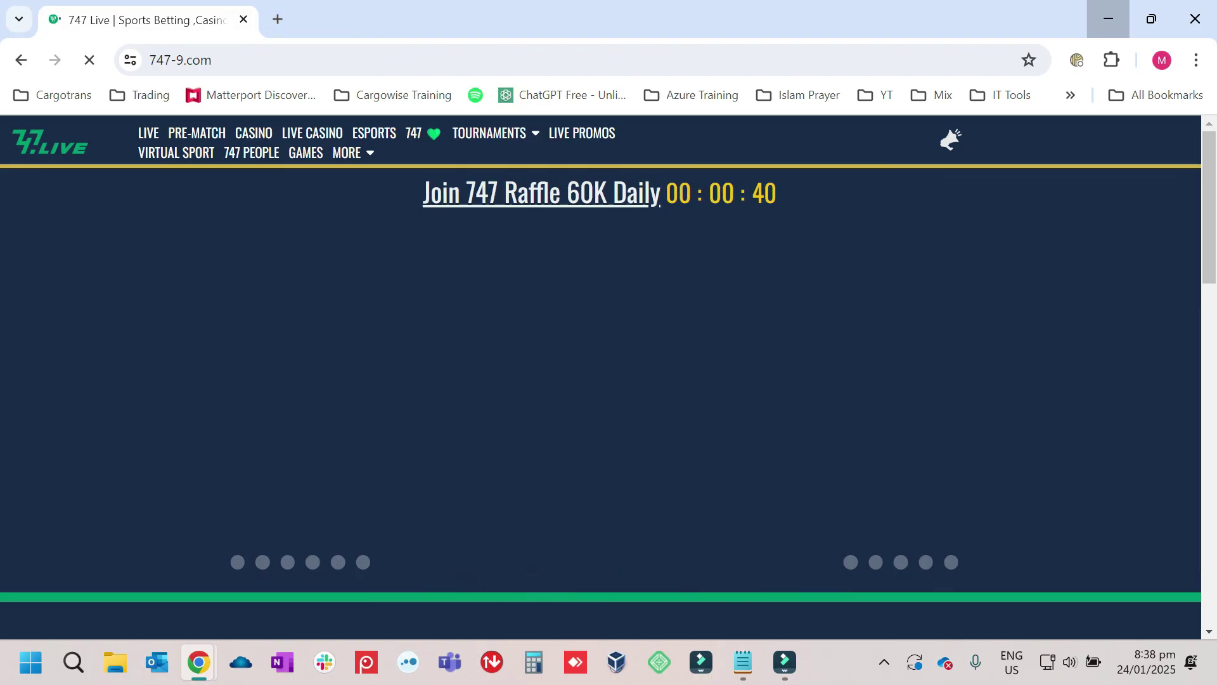
{"action": "left_click", "coordinate": [1109, 18]}
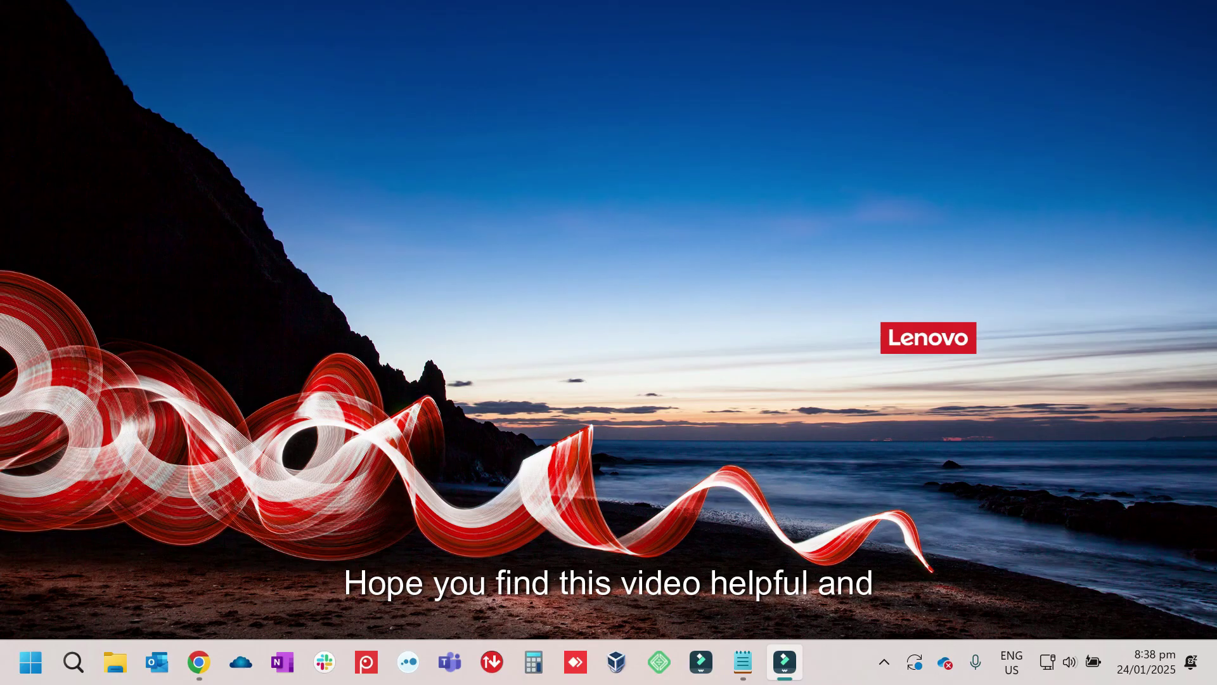